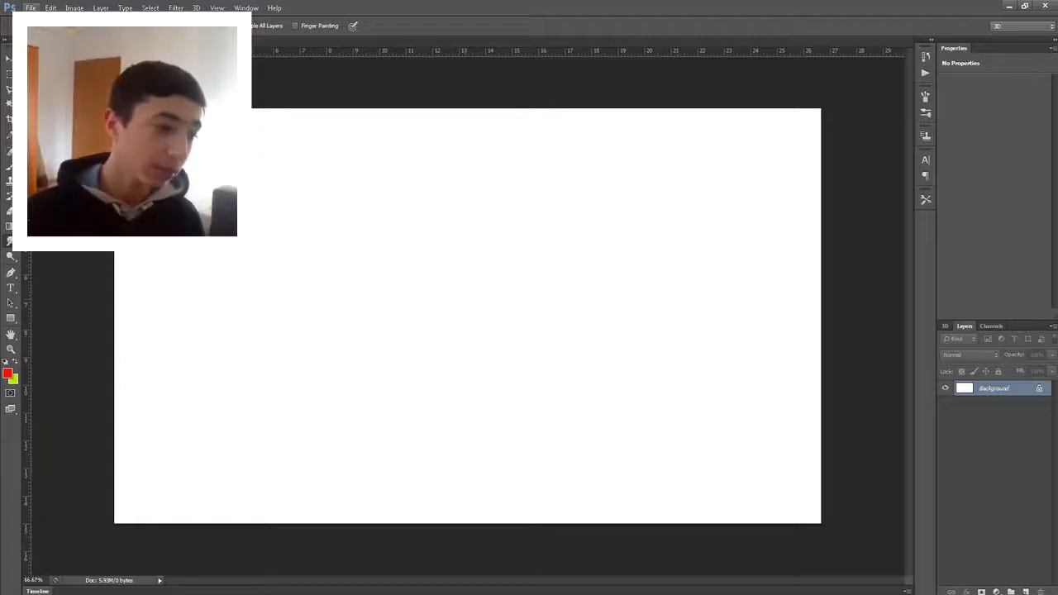
- Place the portrait photo from the Desktop into the blank document
key(super+d)
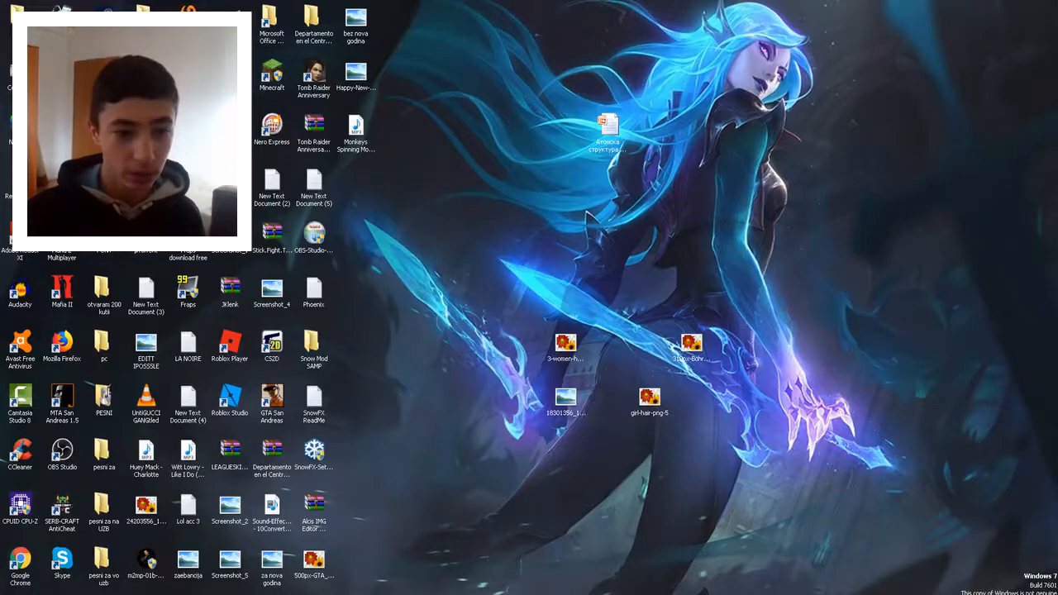
key(super+d)
key(alt+f)
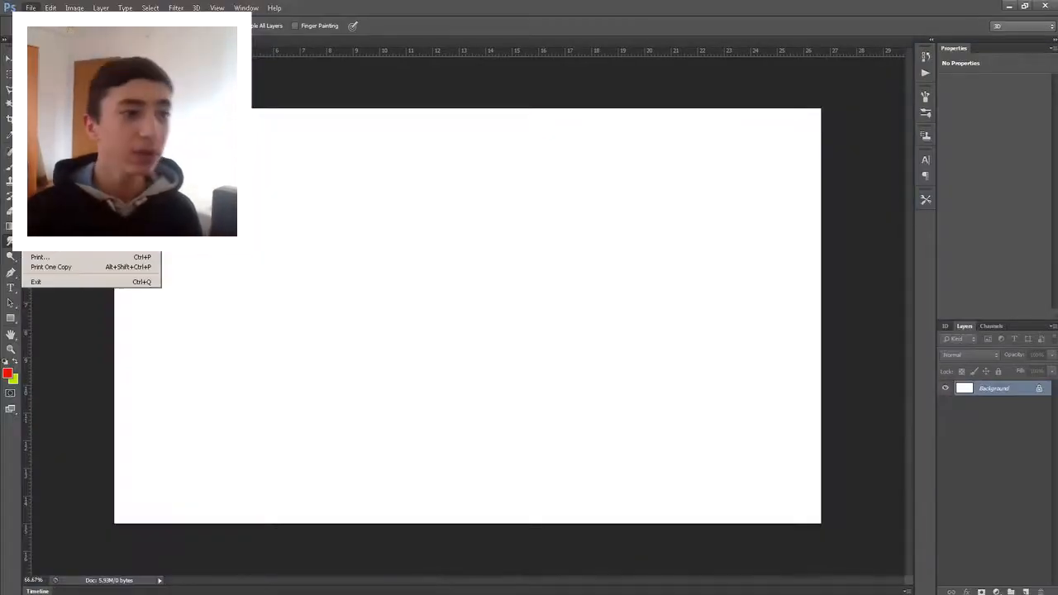
text(l)
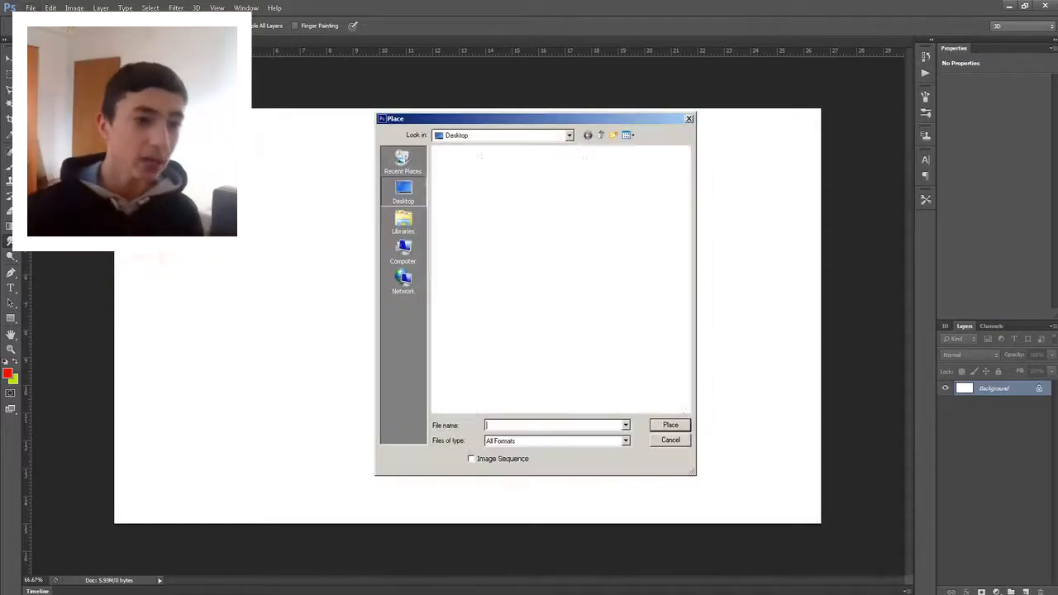
text(1)
key(Down)
key(Return)
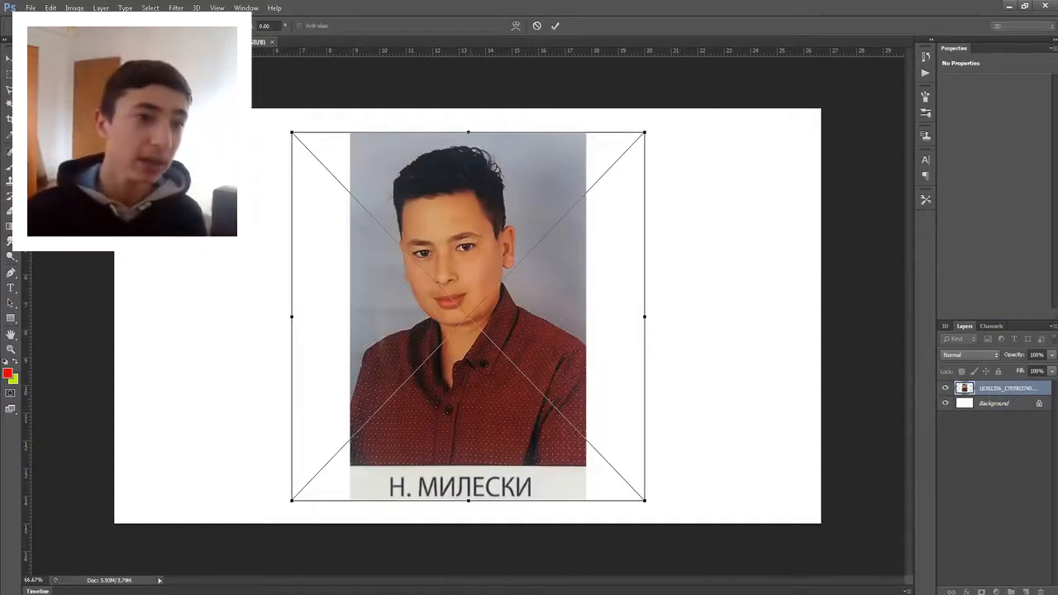
- Scale the placed photo up to the full canvas height and rasterize it for use with the Smudge tool
drag(469, 132, 468, 108)
right_click(498, 158)
click(516, 164)
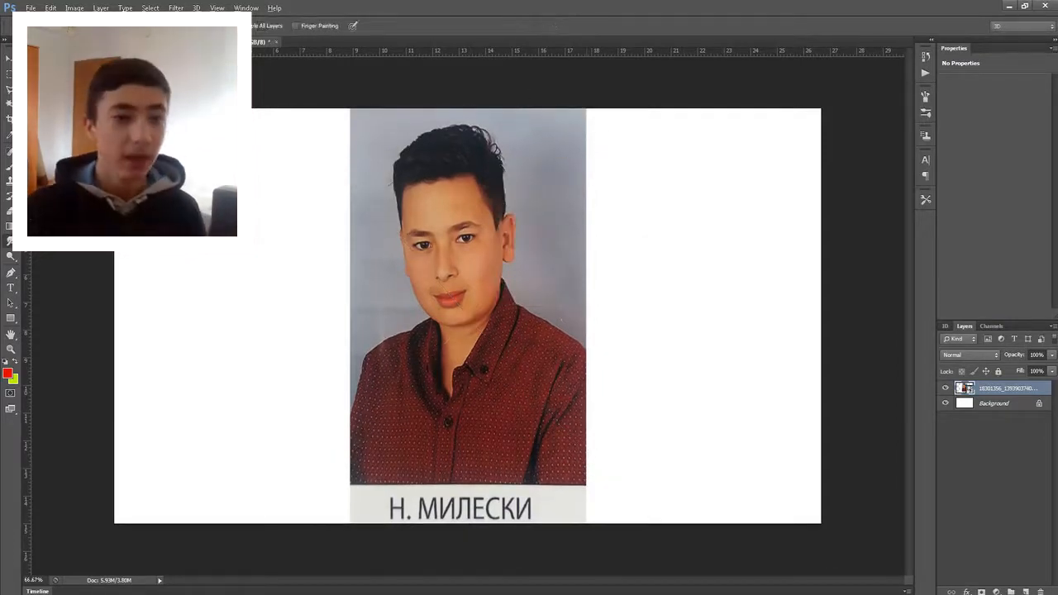
click(501, 192)
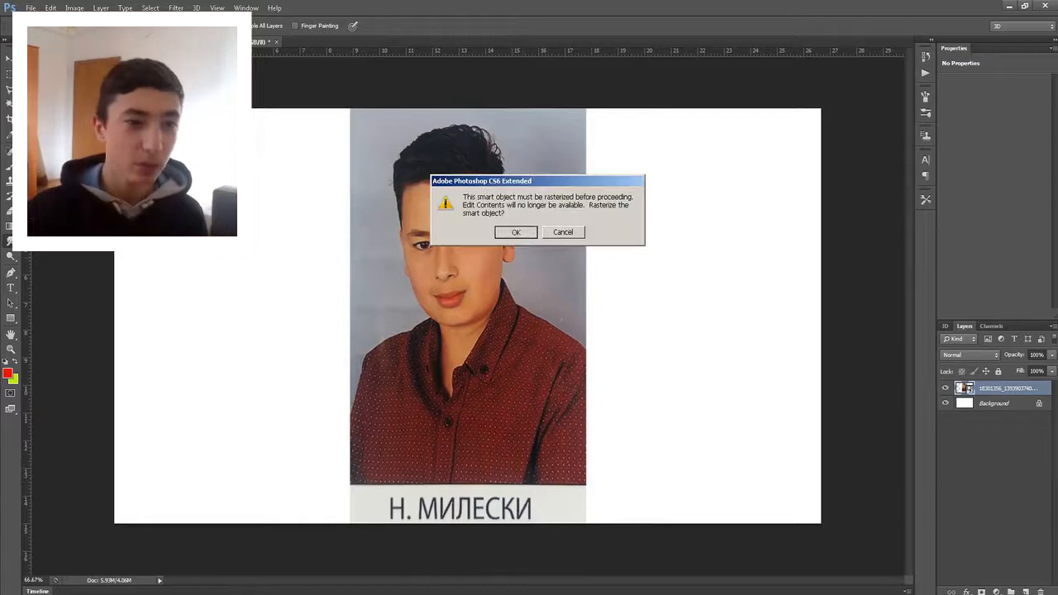
click(517, 232)
- Smudge both eyebrows of the portrait along their length into smooth, soft shapes
scroll(450, 275, up, 5)
scroll(455, 248, up, 3)
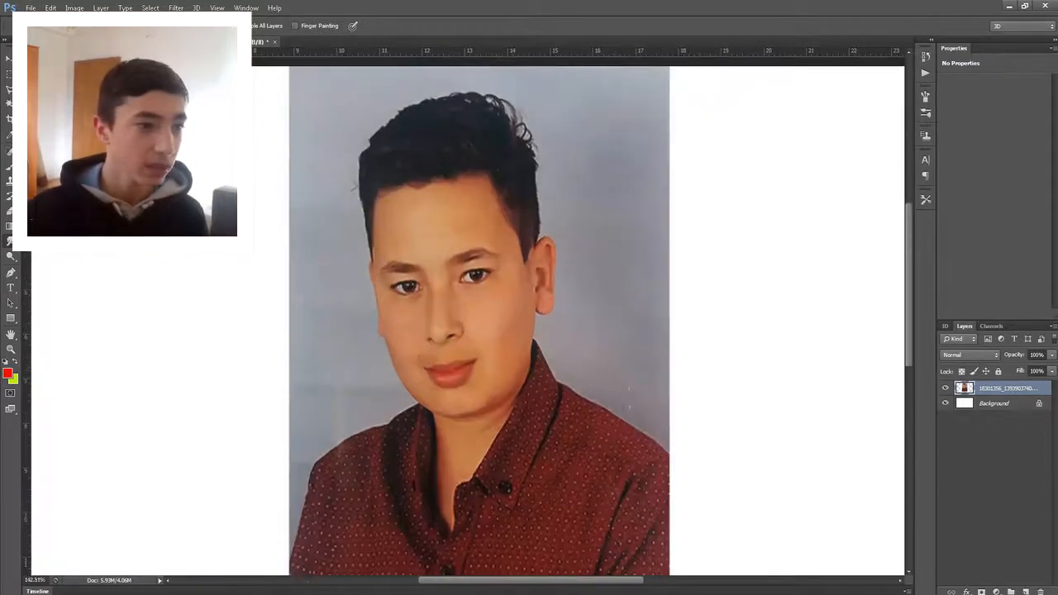
scroll(461, 222, up, 4)
scroll(462, 222, up, 2)
scroll(488, 249, down, 1)
scroll(484, 262, up, 4)
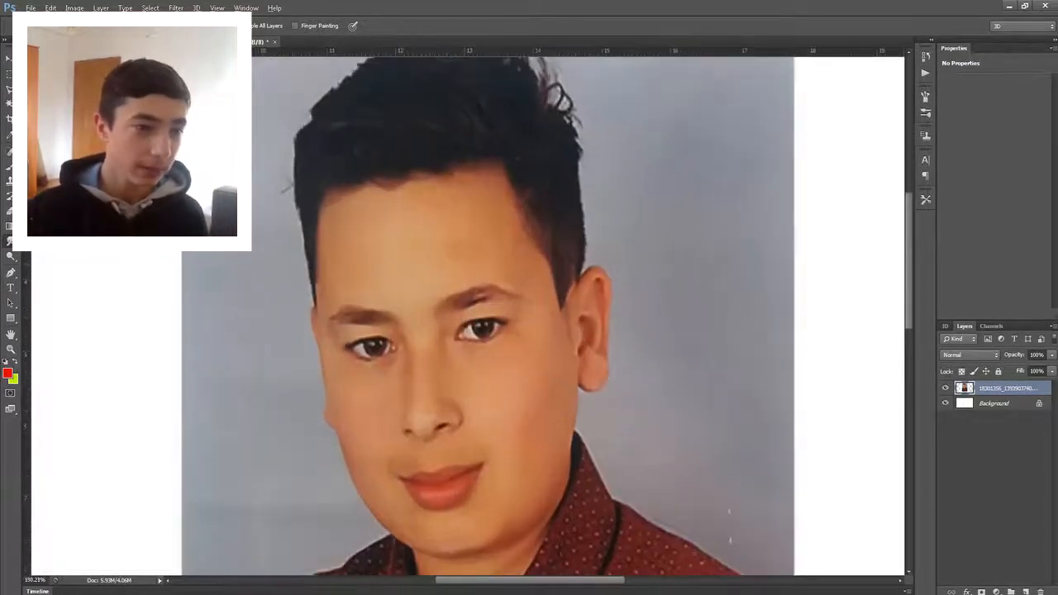
scroll(483, 264, down, 2)
scroll(482, 264, down, 8)
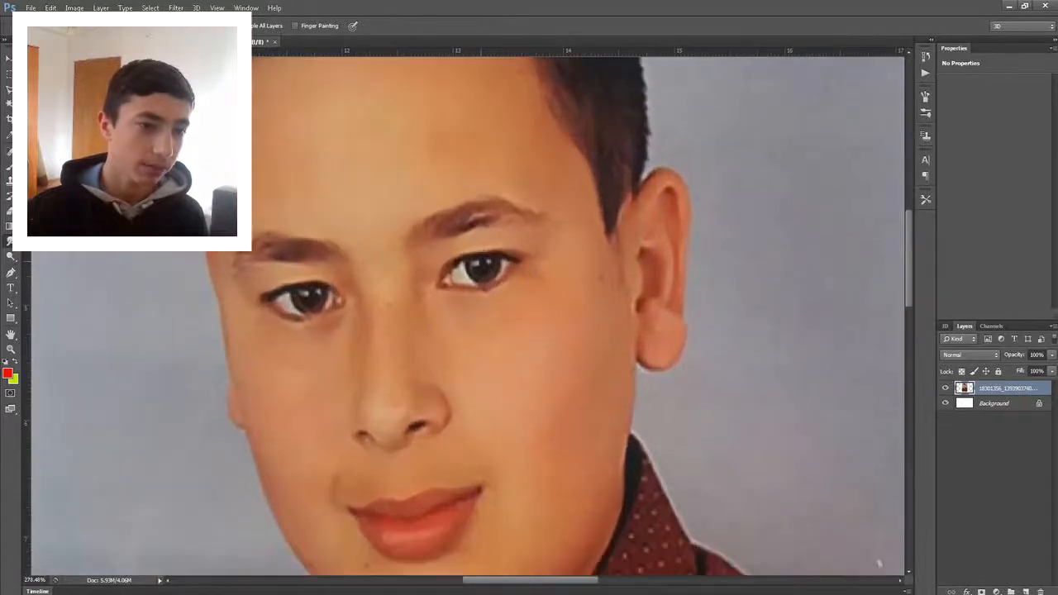
scroll(483, 264, up, 2)
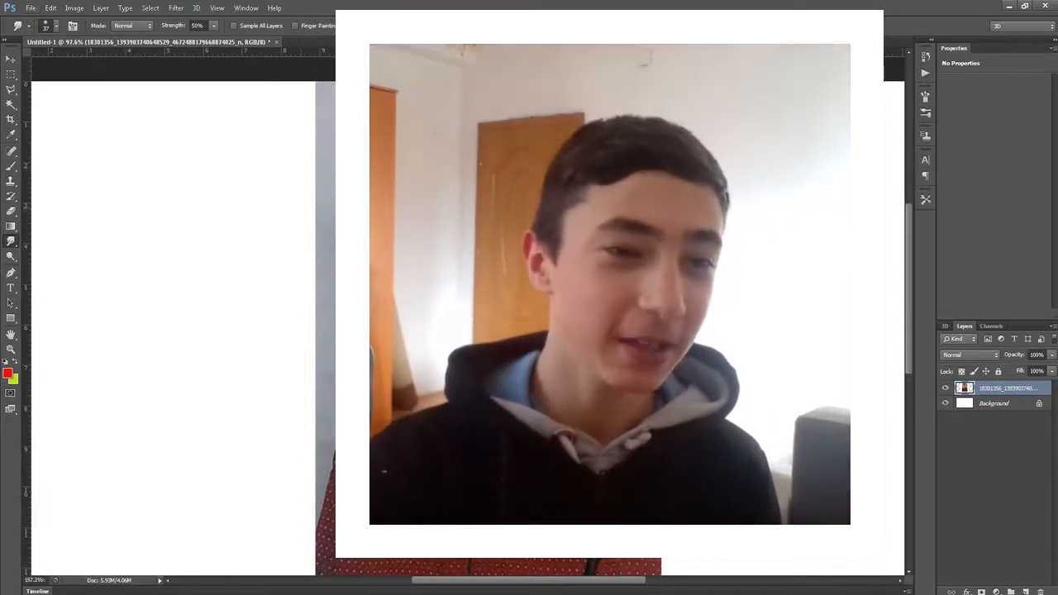
scroll(460, 210, up, 6)
scroll(460, 210, up, 3)
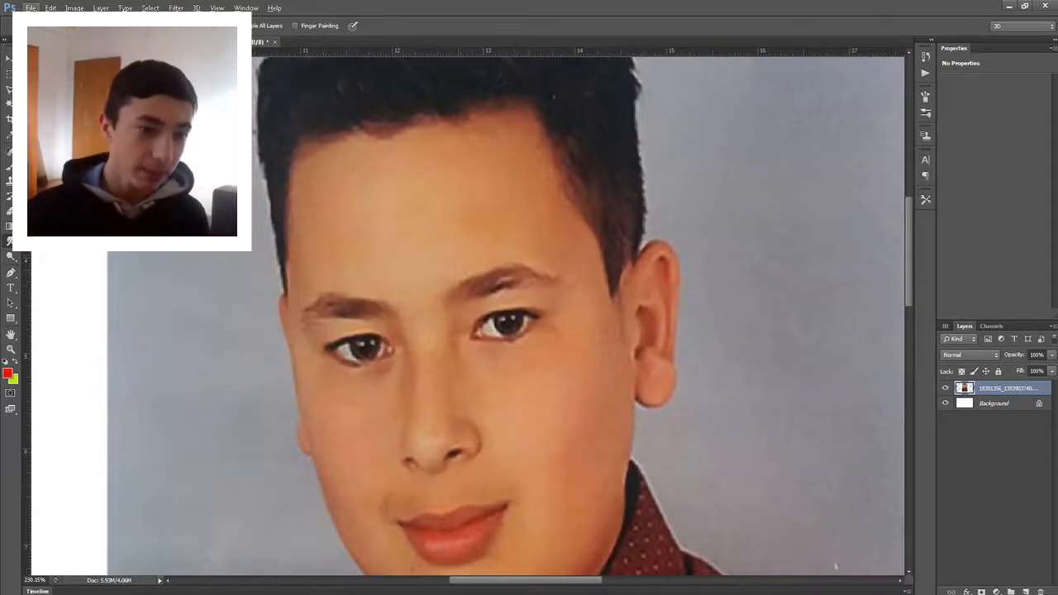
scroll(515, 291, up, 2)
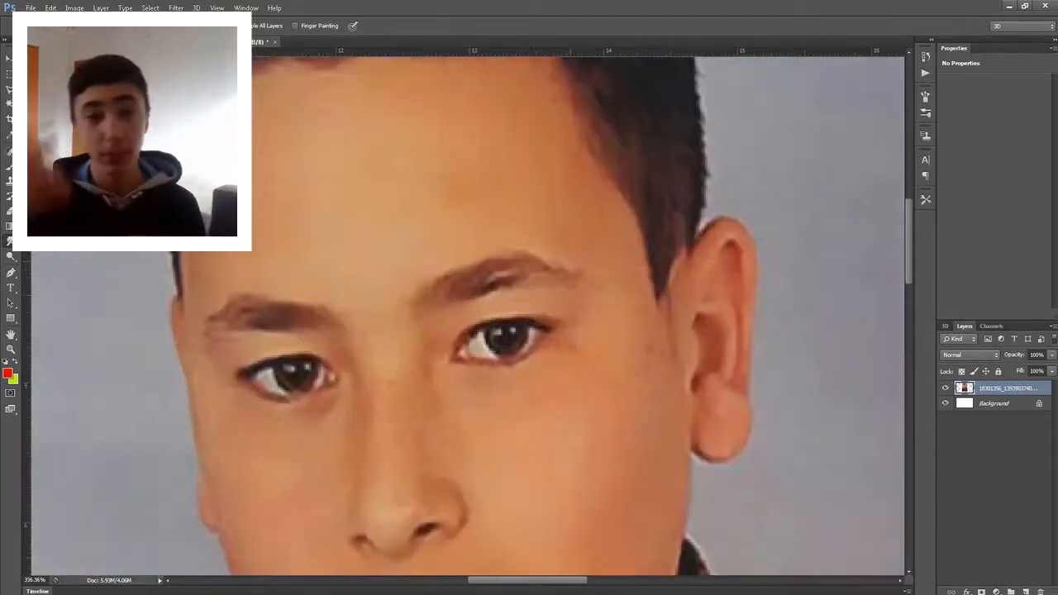
mouse_move(524, 249)
mouse_down()
mouse_move(526, 261)
mouse_move(460, 276)
mouse_up()
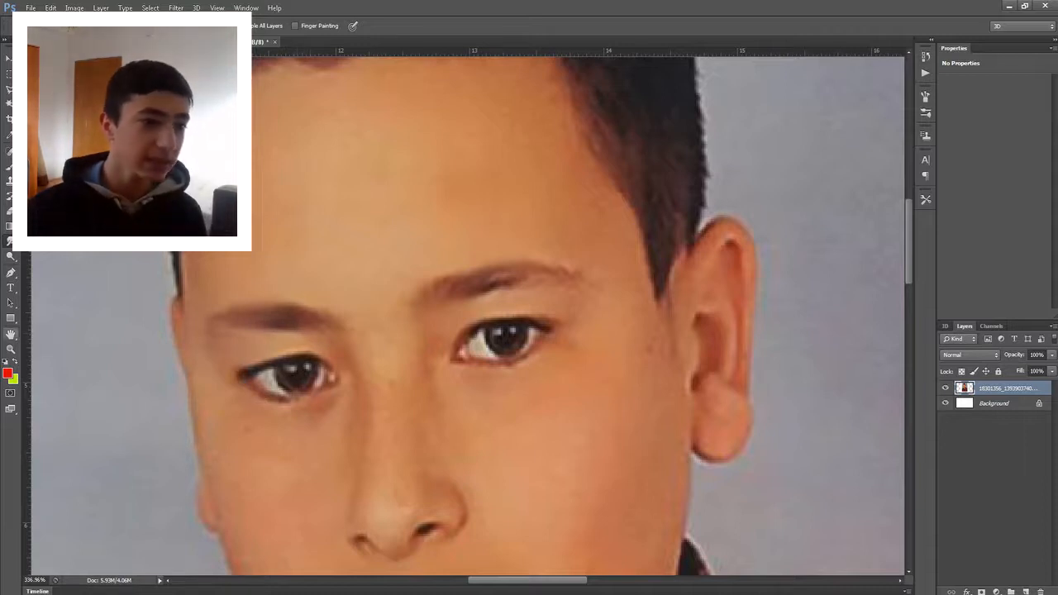
drag(284, 358, 258, 365)
- Fit the whole image on screen with the Zoom tool
click(11, 303)
right_click(205, 287)
right_click(161, 336)
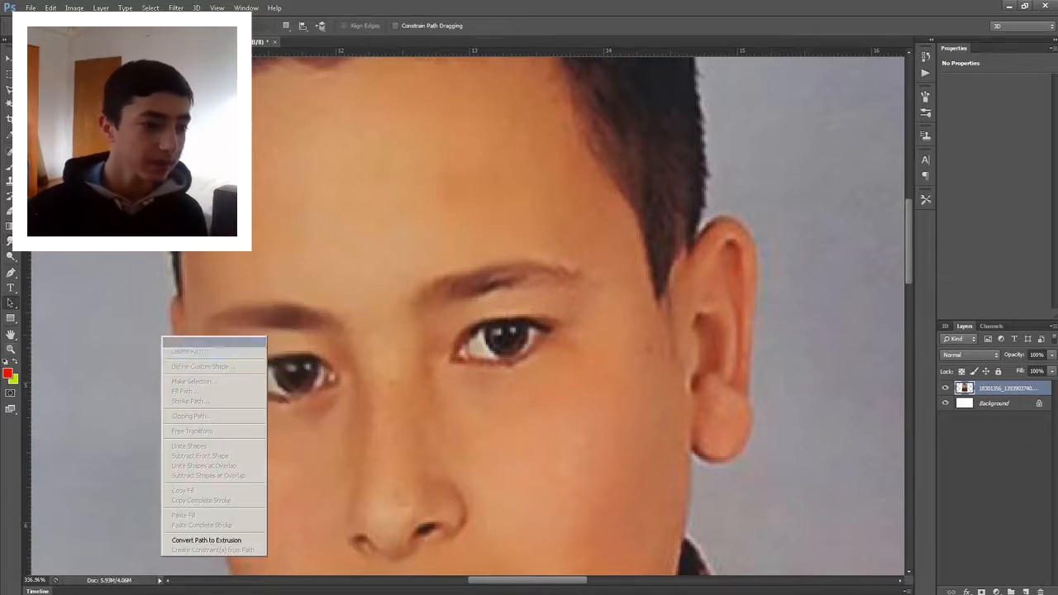
click(11, 349)
right_click(122, 346)
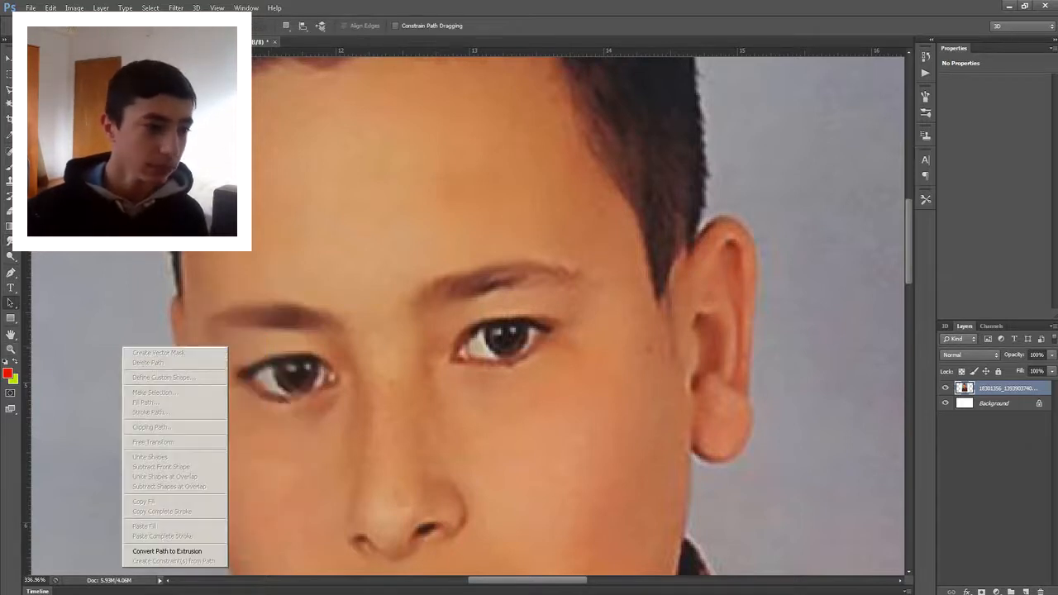
click(11, 349)
click(11, 350)
right_click(171, 321)
click(198, 326)
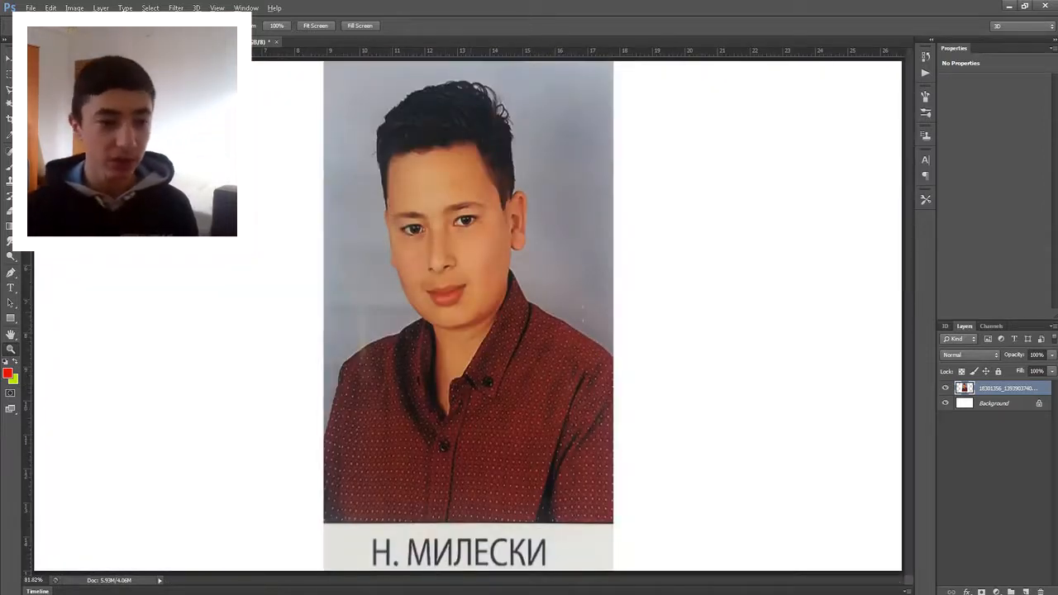
- Examine the portrait's eyebrows, eyes and mouth up close
scroll(445, 252, up, 8)
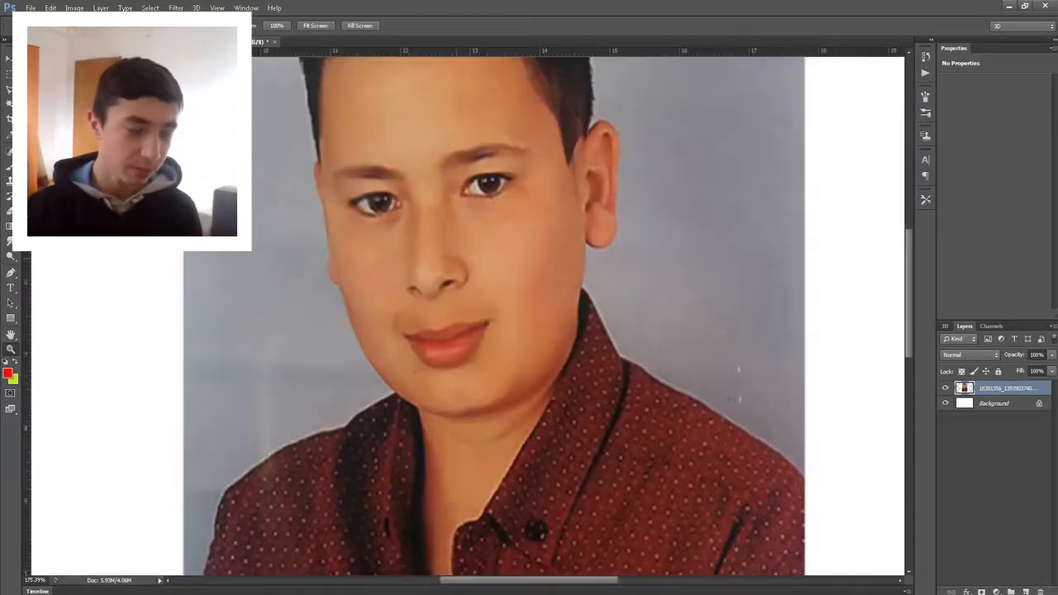
scroll(455, 314, up, 3)
scroll(455, 315, up, 1)
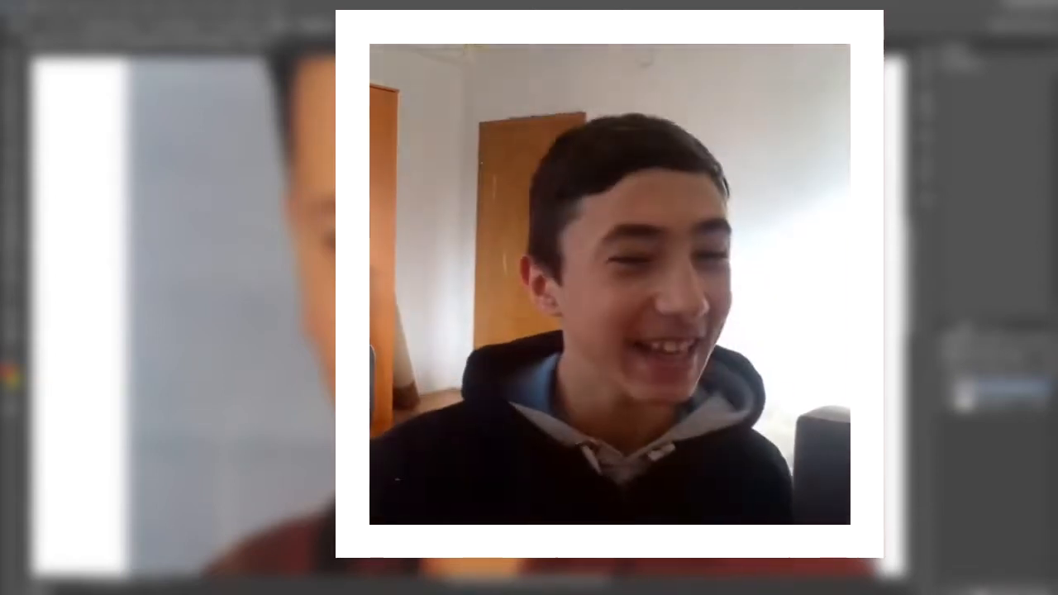
scroll(455, 380, up, 2)
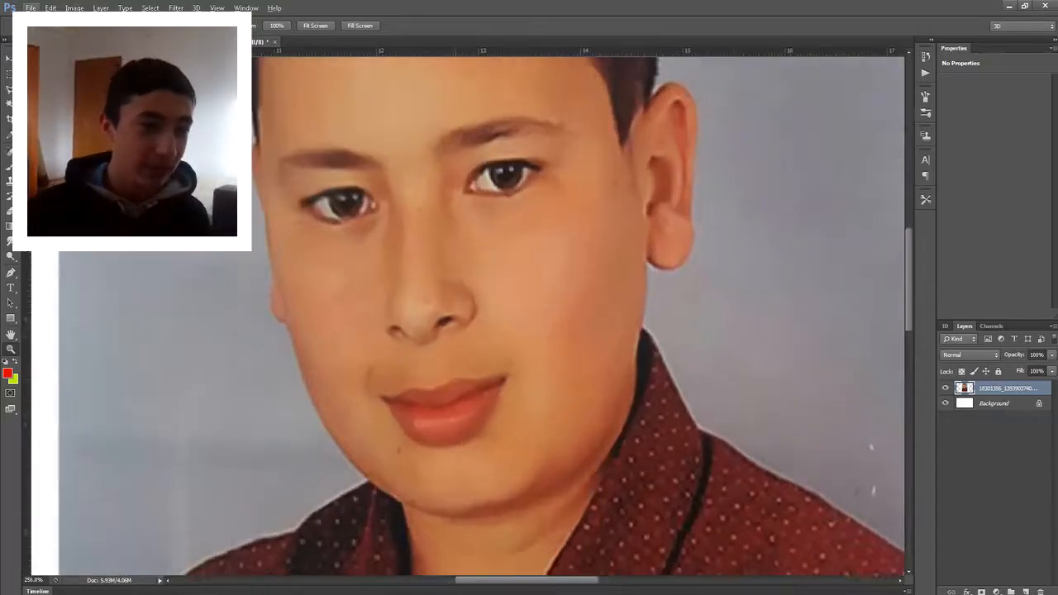
scroll(455, 381, down, 1)
scroll(455, 381, up, 2)
scroll(468, 316, down, 2)
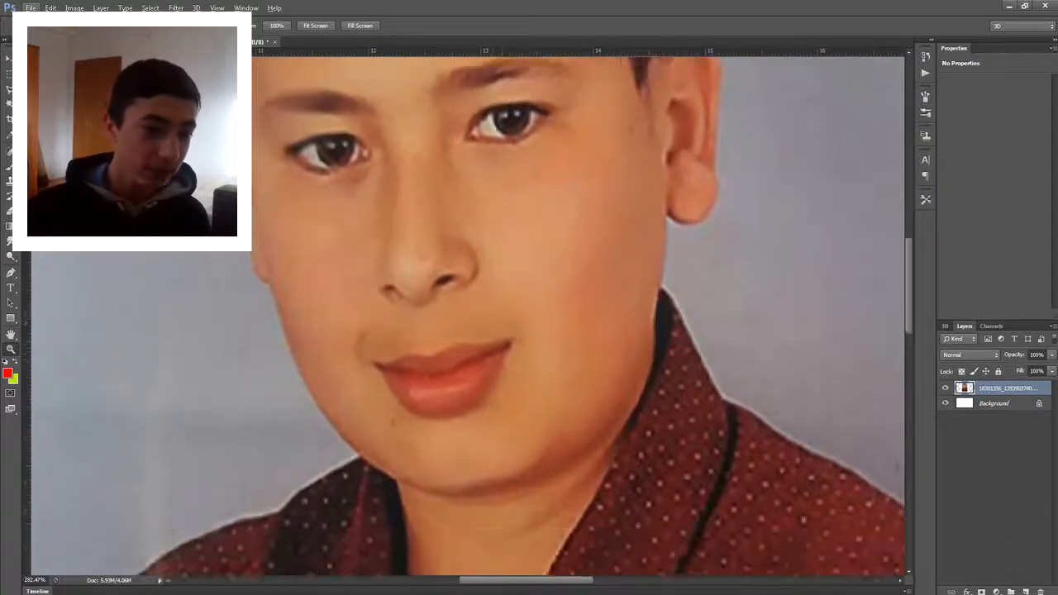
scroll(468, 316, up, 2)
scroll(468, 316, up, 2)
scroll(469, 316, up, 2)
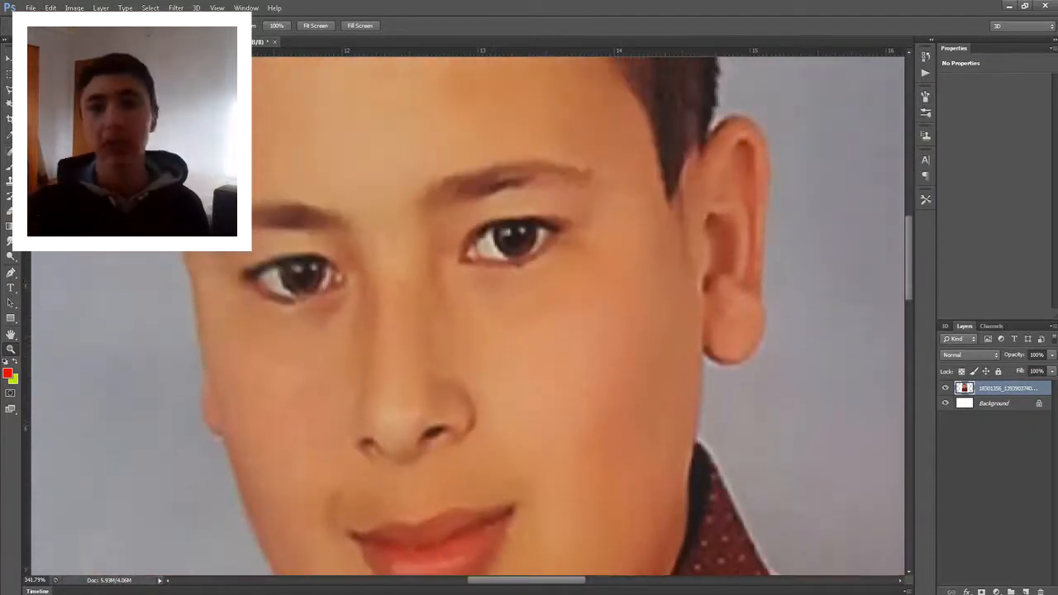
scroll(310, 248, up, 2)
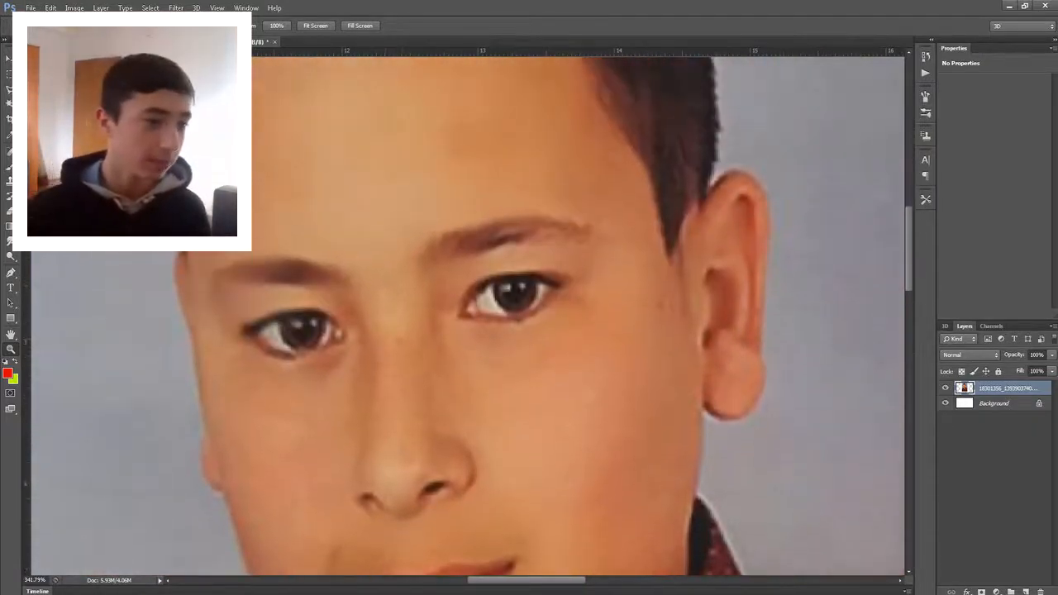
scroll(310, 248, up, 3)
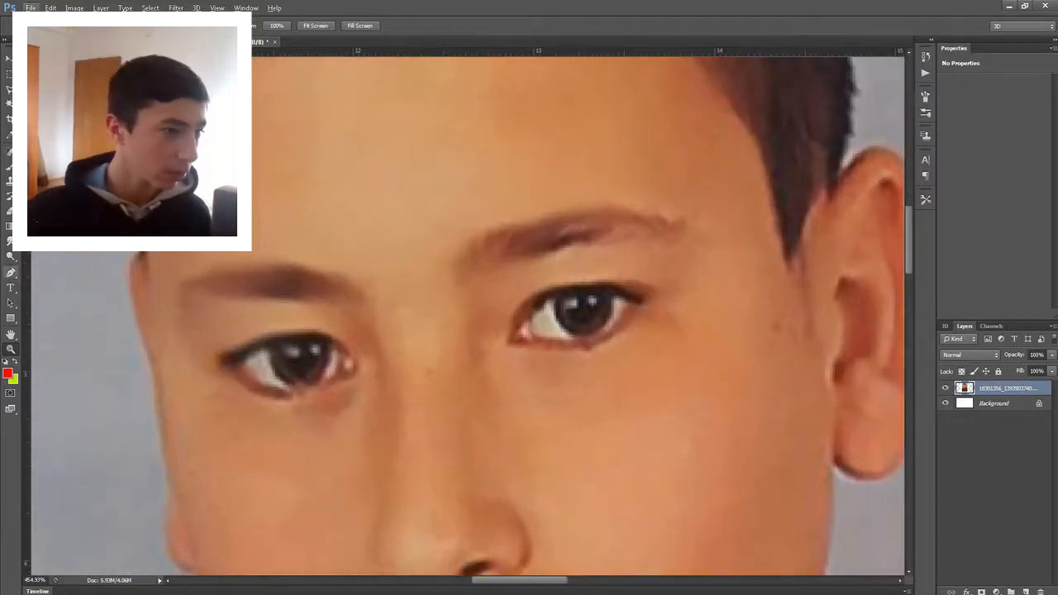
- Set the Brush tool's foreground color to black, 000000
click(10, 166)
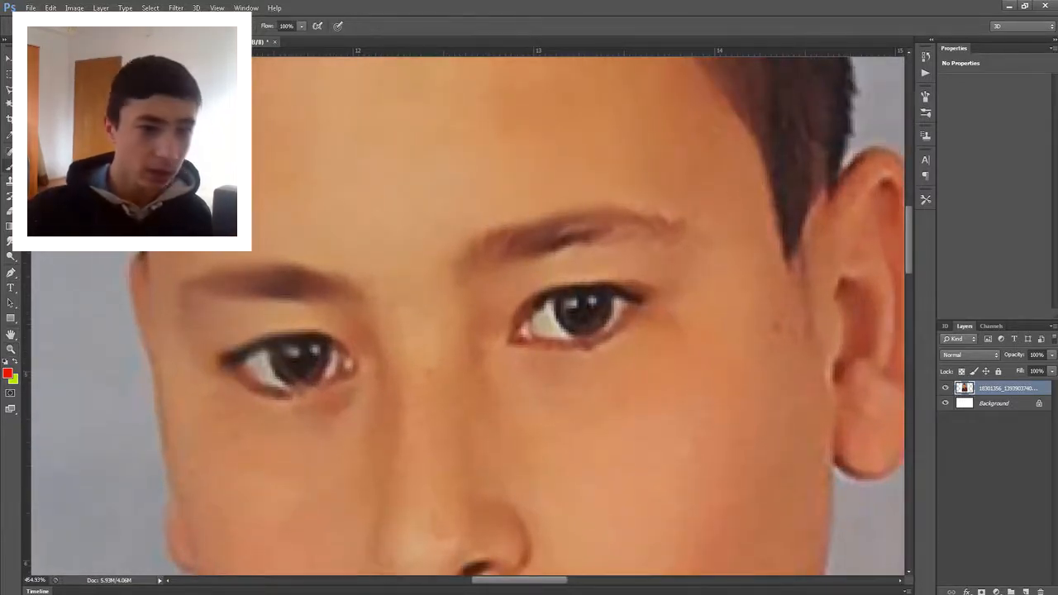
click(8, 374)
text(000000)
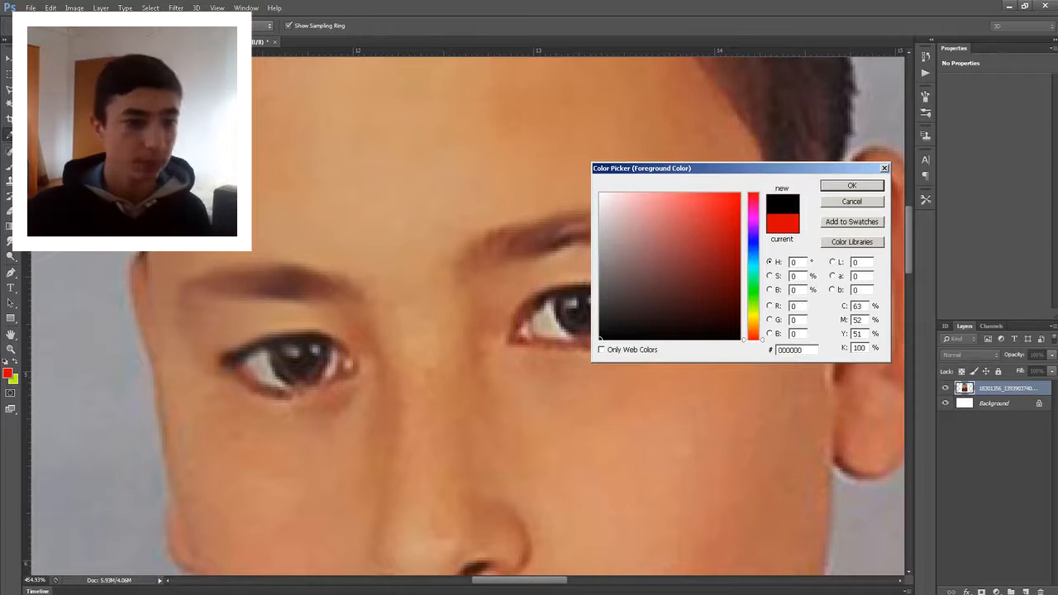
key(Return)
- Try a thick black brush outline around the eye on the left side of the portrait, and undo it
right_click(300, 336)
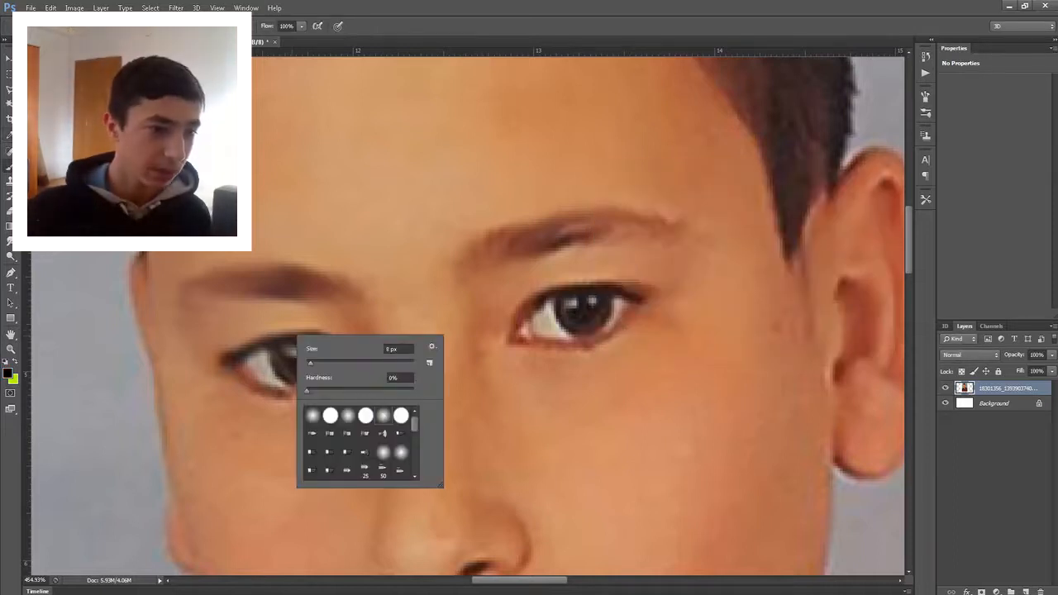
click(399, 348)
key(Return)
mouse_move(212, 357)
mouse_down()
mouse_move(298, 330)
mouse_move(333, 334)
mouse_move(354, 362)
mouse_move(351, 379)
mouse_move(293, 400)
mouse_move(226, 369)
mouse_up()
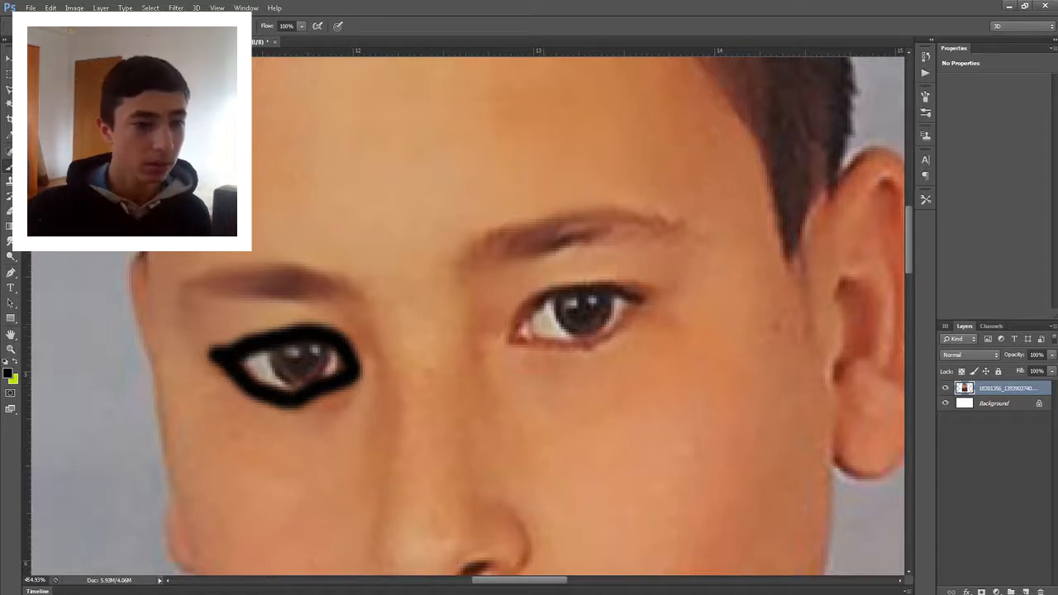
scroll(420, 288, down, 4)
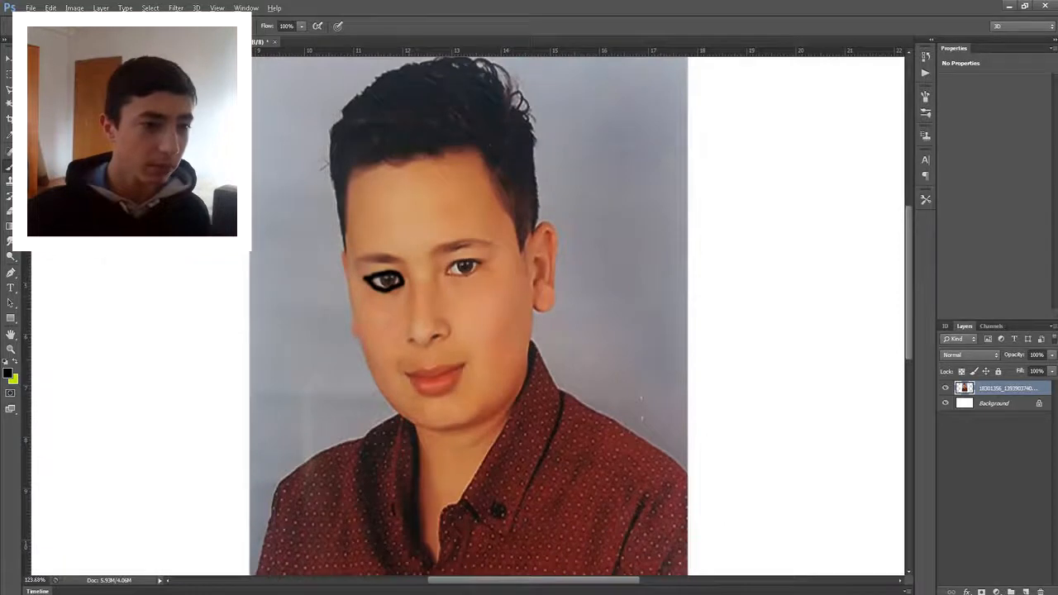
scroll(402, 336, up, 3)
key(ctrl+z)
- Outline the upper and lower lids of the eye on the portrait's left side with a thinner black brush, extending both corners
scroll(334, 327, up, 5)
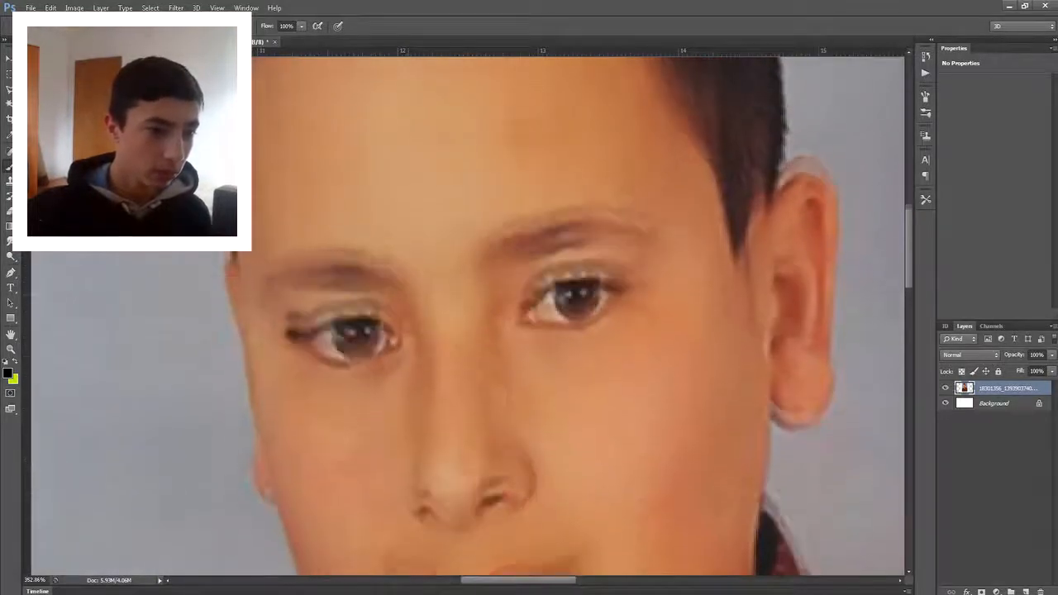
right_click(334, 327)
double_click(425, 341)
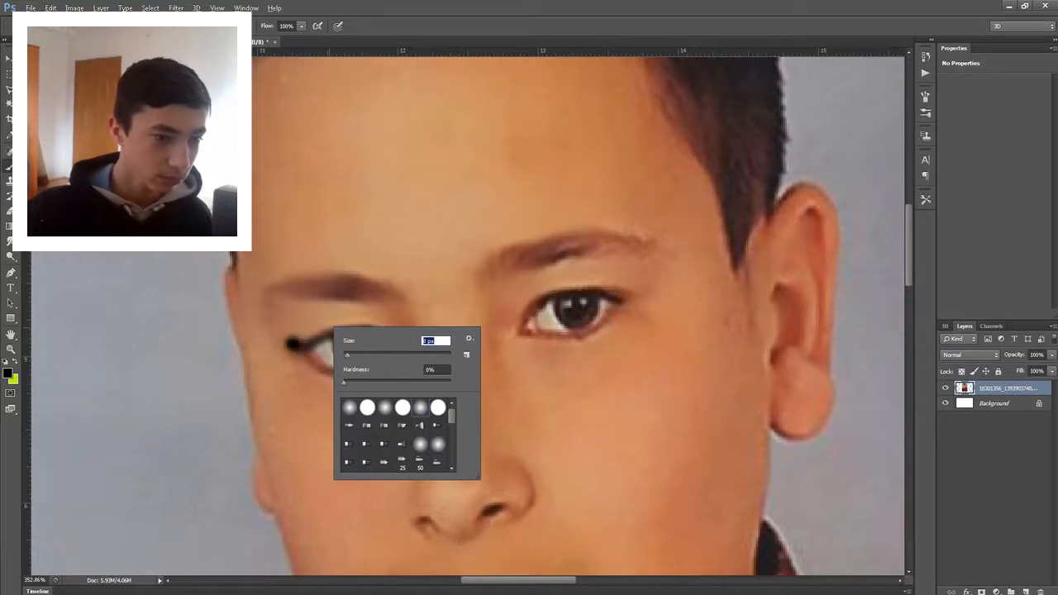
key(Return)
scroll(323, 352, up, 3)
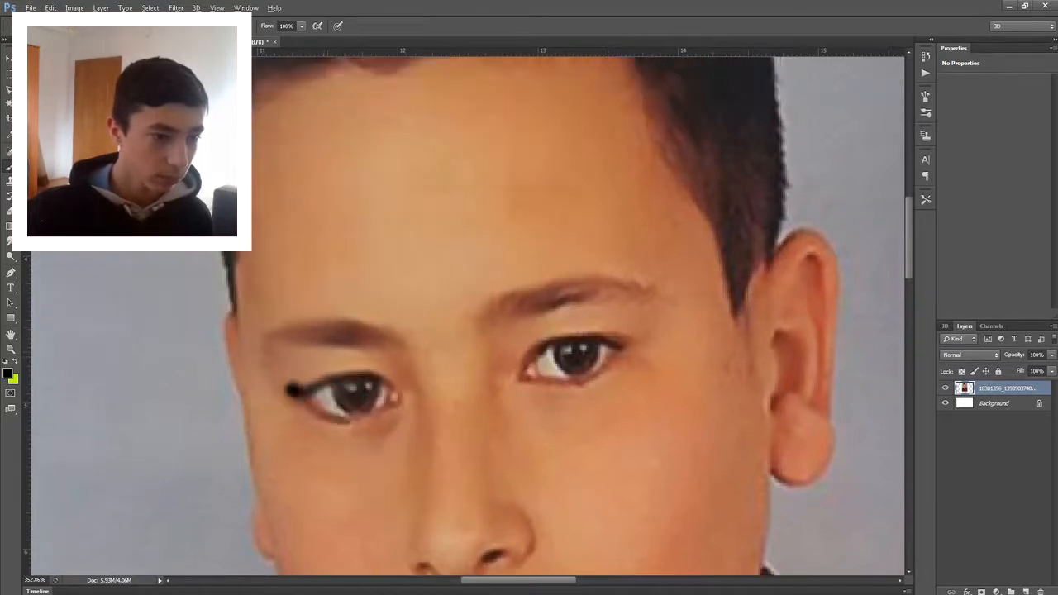
scroll(322, 351, up, 3)
scroll(322, 351, down, 3)
scroll(546, 330, down, 1)
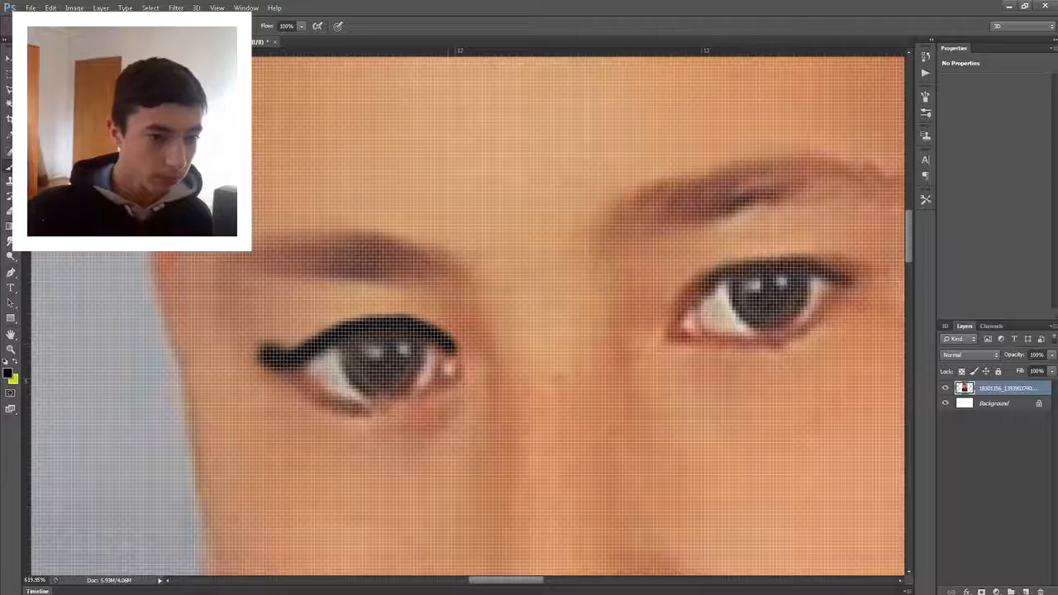
mouse_move(454, 355)
mouse_down()
mouse_move(473, 368)
mouse_move(424, 401)
mouse_up()
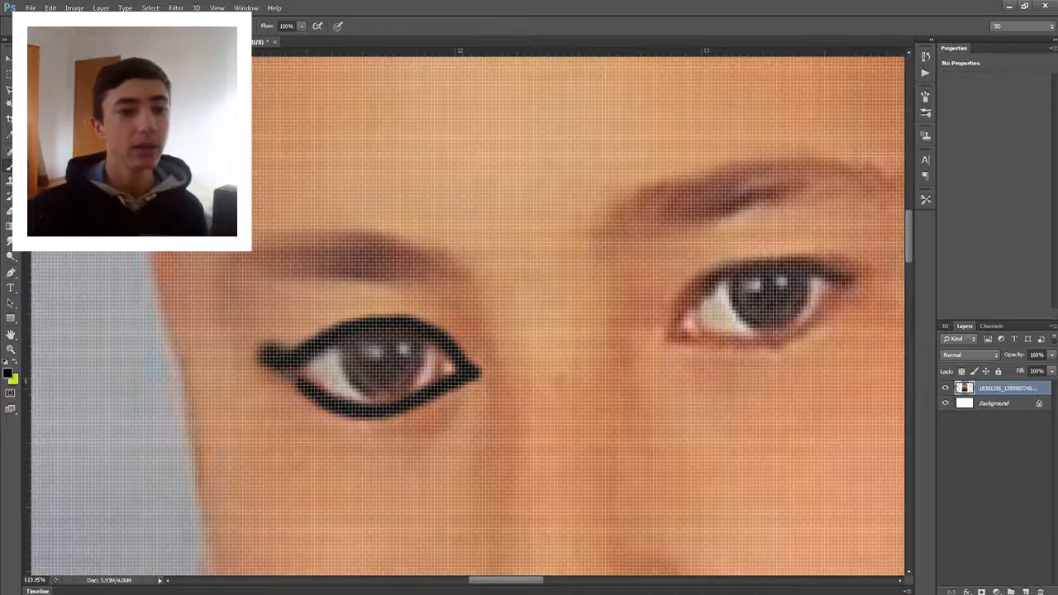
drag(302, 386, 278, 369)
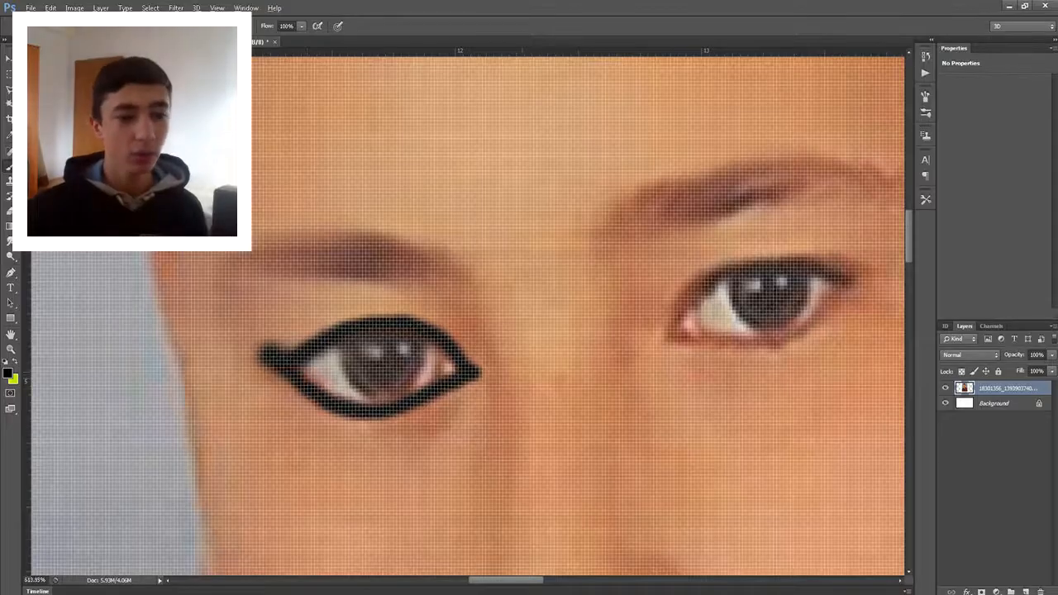
scroll(518, 376, down, 7)
scroll(518, 376, down, 2)
scroll(714, 254, up, 4)
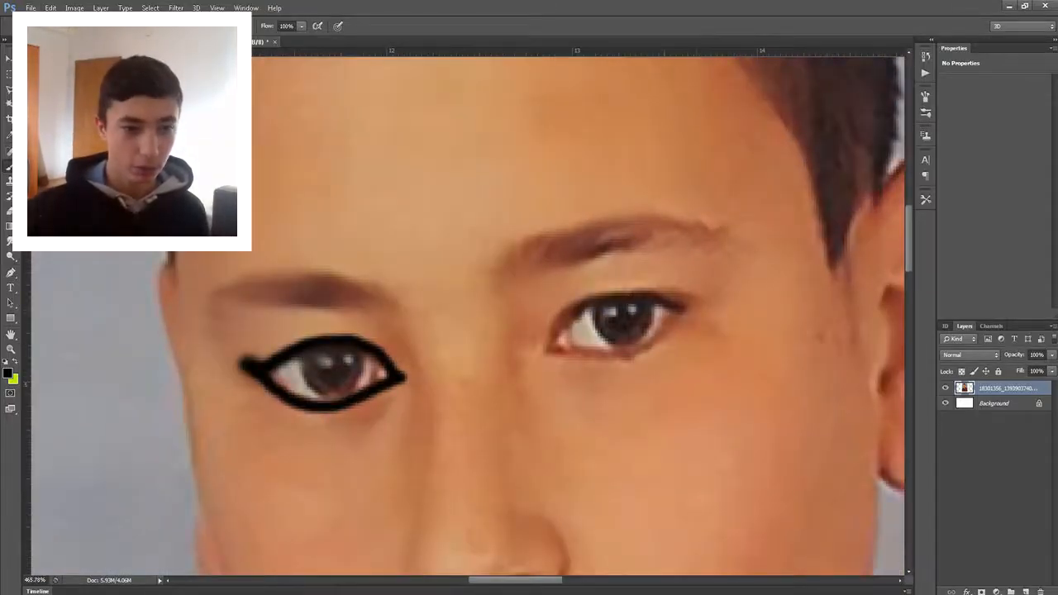
- Outline the upper and lower lids of the eye on the portrait's right side with the thin black brush
mouse_move(545, 349)
mouse_down()
mouse_move(572, 311)
mouse_move(612, 298)
mouse_move(691, 303)
mouse_move(635, 350)
mouse_move(547, 352)
mouse_up()
scroll(202, 332, down, 5)
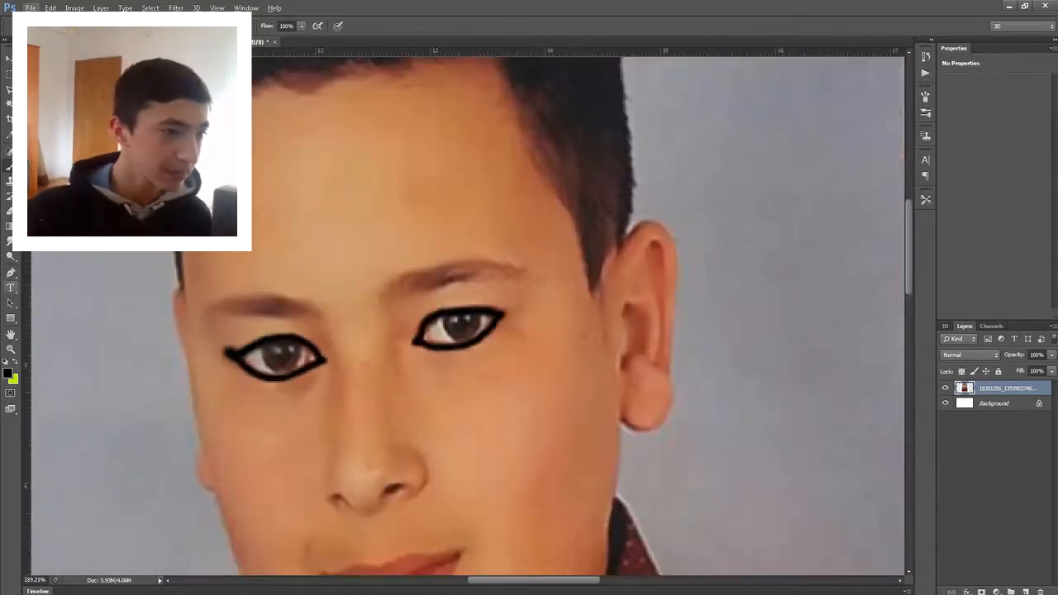
- Smudge the eyeliner corners outward with the Smudge tool, at the inner corner of one eye and the outer corner of the other
click(8, 240)
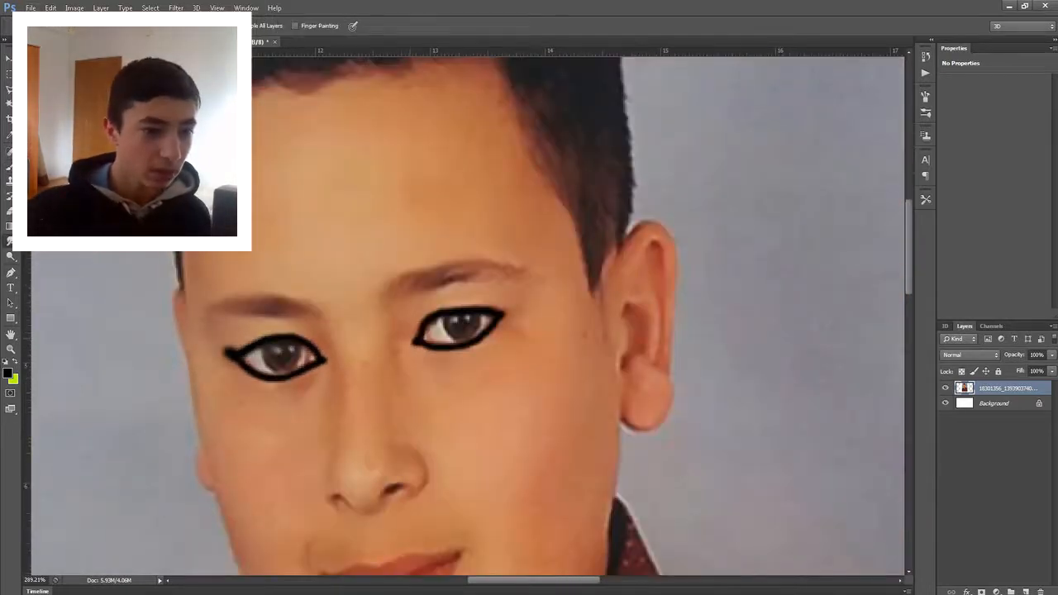
right_click(442, 344)
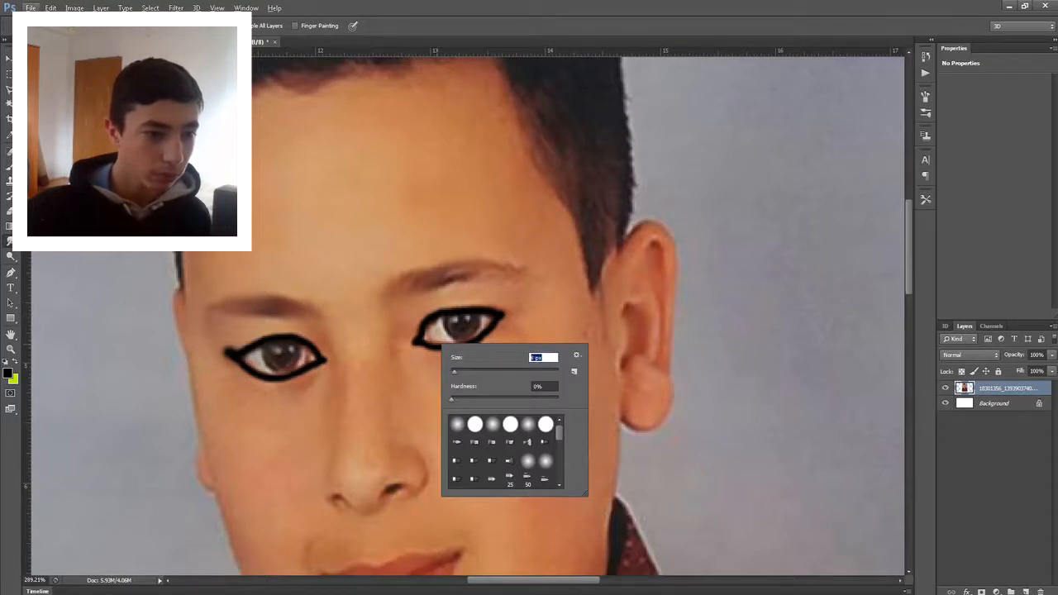
key(Return)
scroll(418, 363, up, 6)
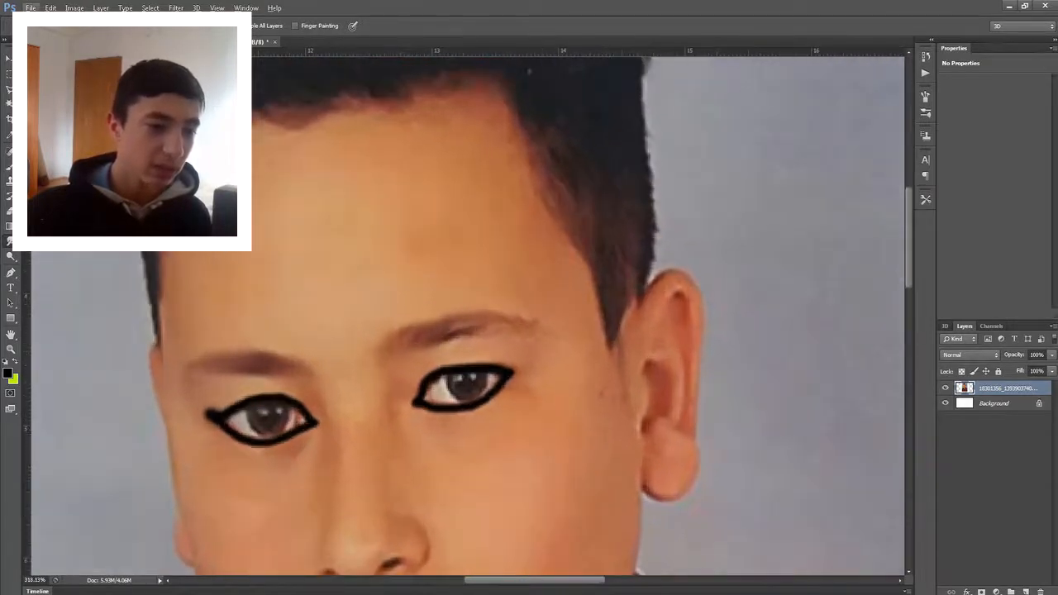
scroll(417, 363, up, 4)
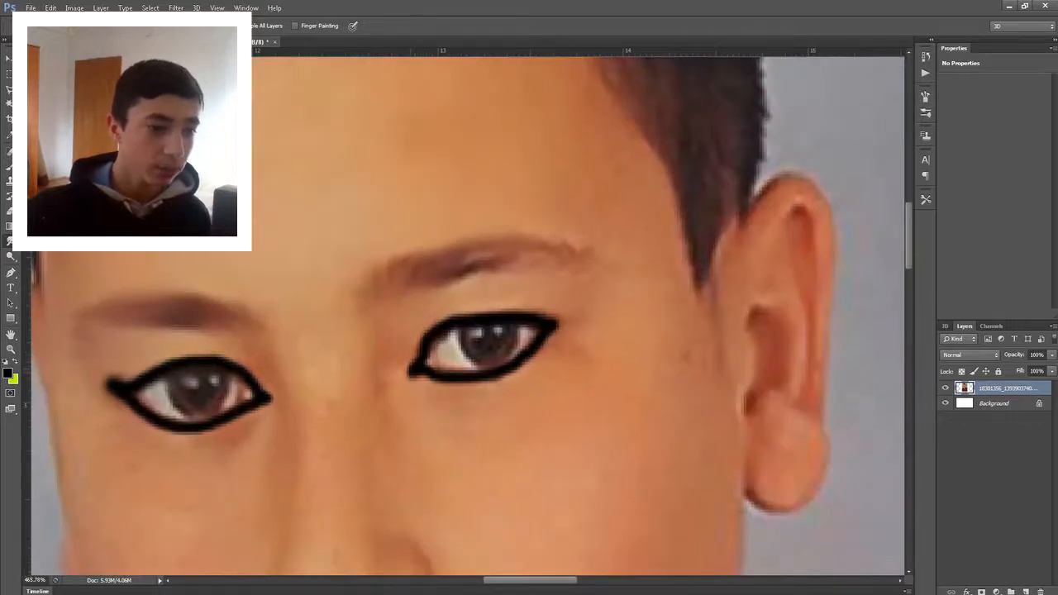
drag(267, 399, 275, 399)
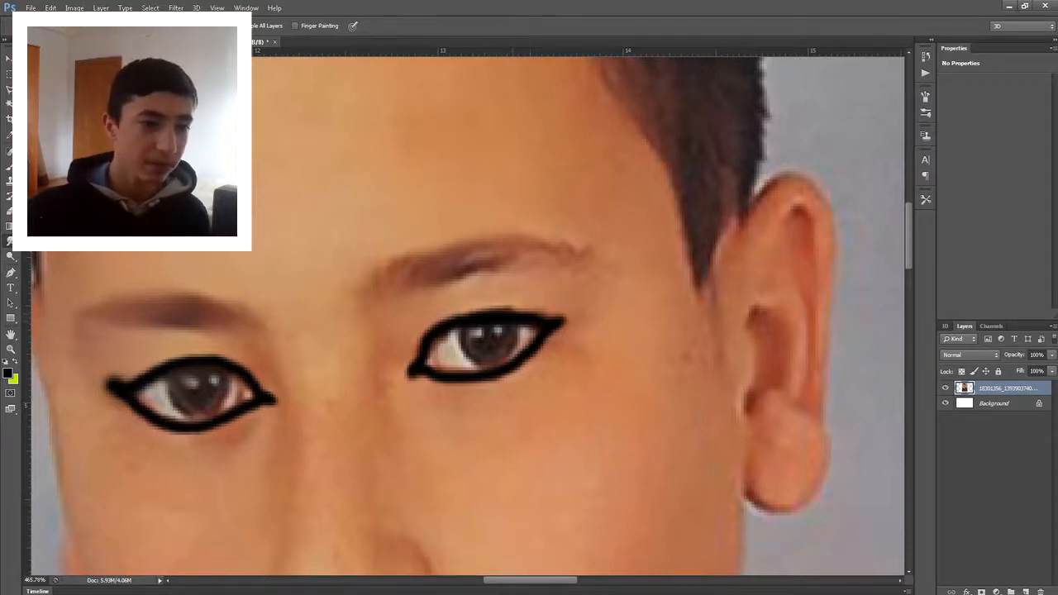
- Examine the eyeliner on both eyes and the rest of the face, up close and from a distance
scroll(521, 285, down, 2)
scroll(521, 285, down, 2)
scroll(526, 289, down, 2)
scroll(534, 296, down, 1)
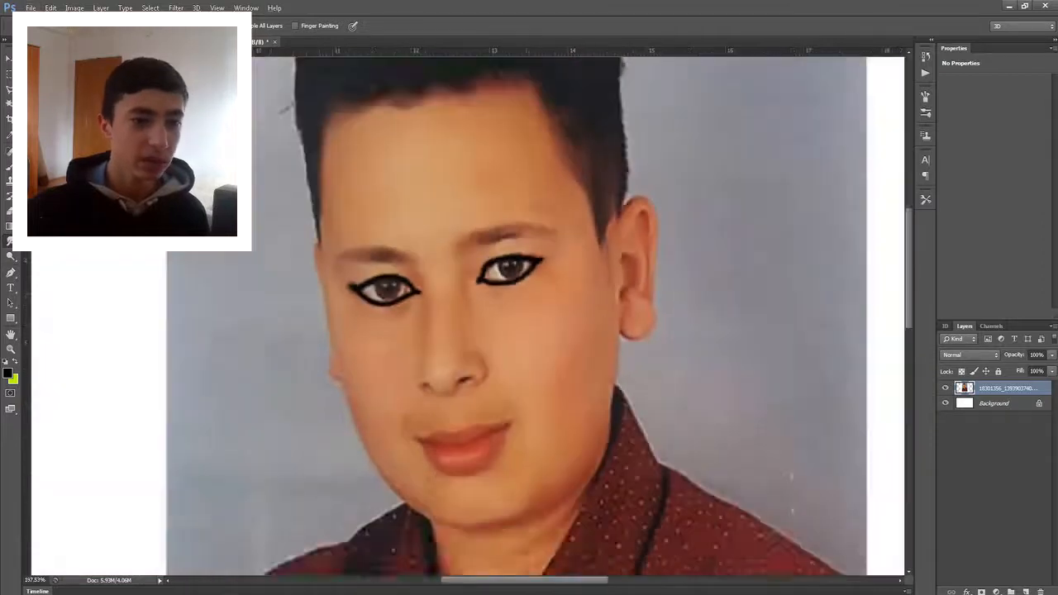
scroll(532, 319, up, 3)
scroll(531, 318, down, 4)
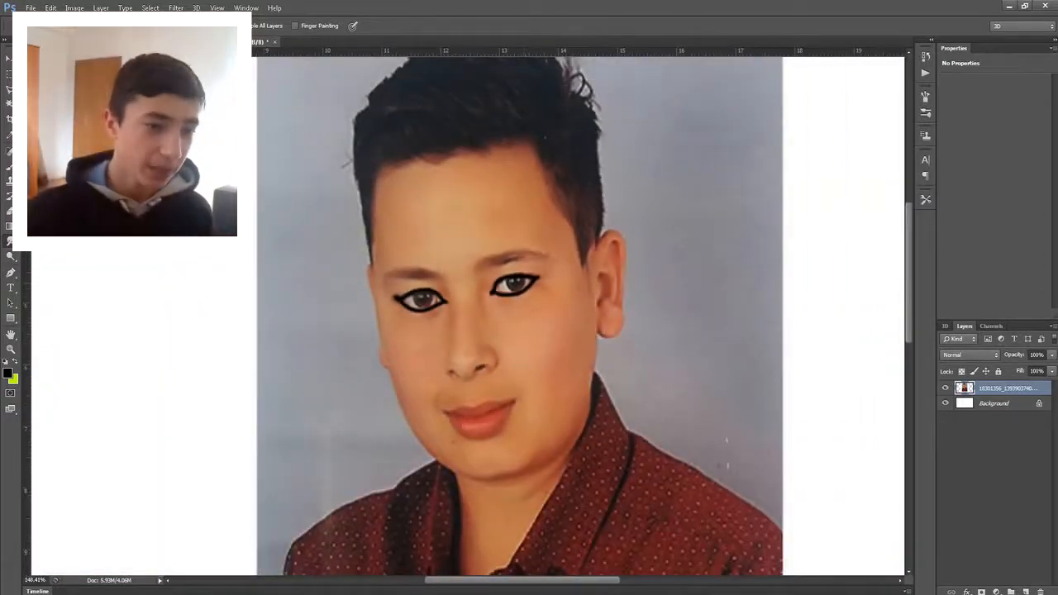
scroll(544, 311, up, 4)
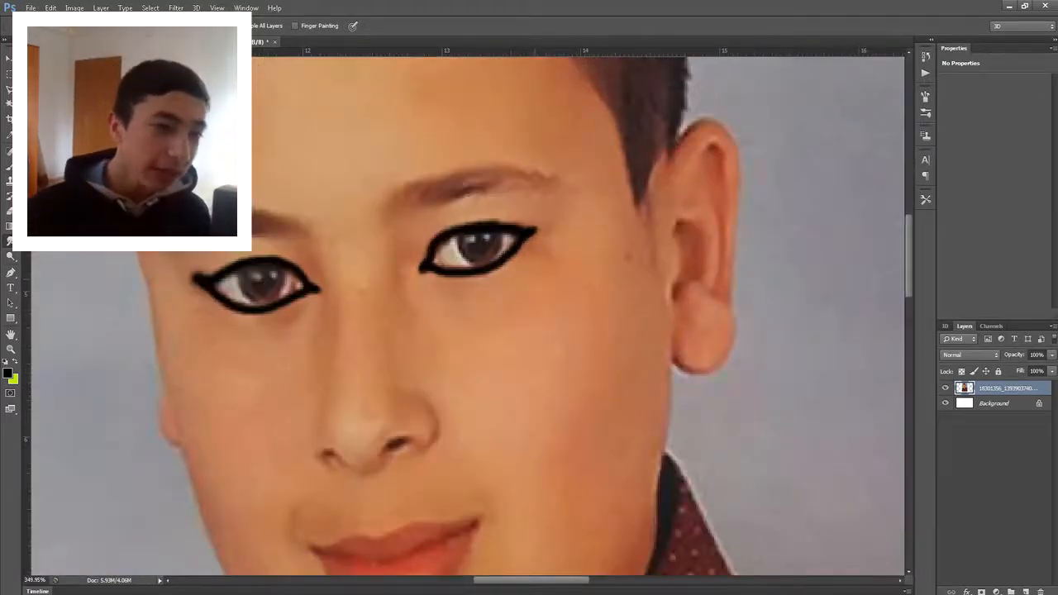
scroll(378, 194, down, 3)
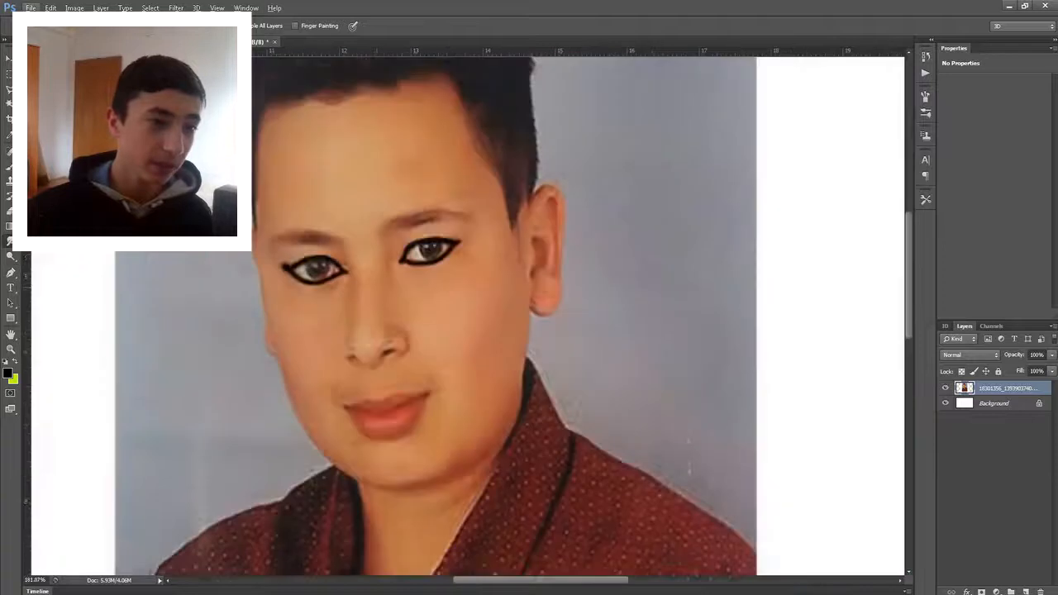
scroll(358, 257, up, 1)
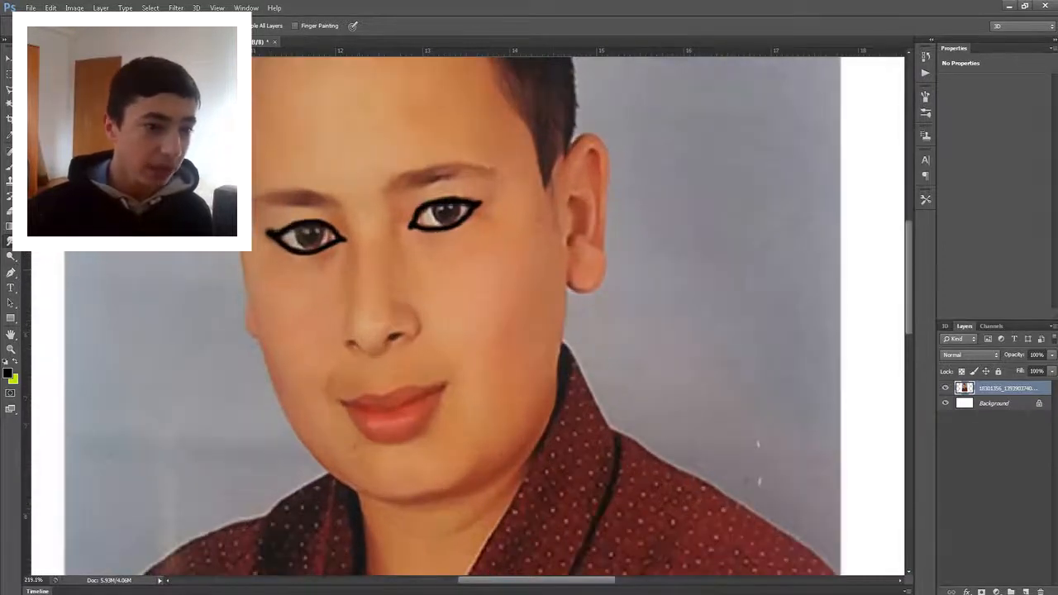
scroll(484, 57, up, 2)
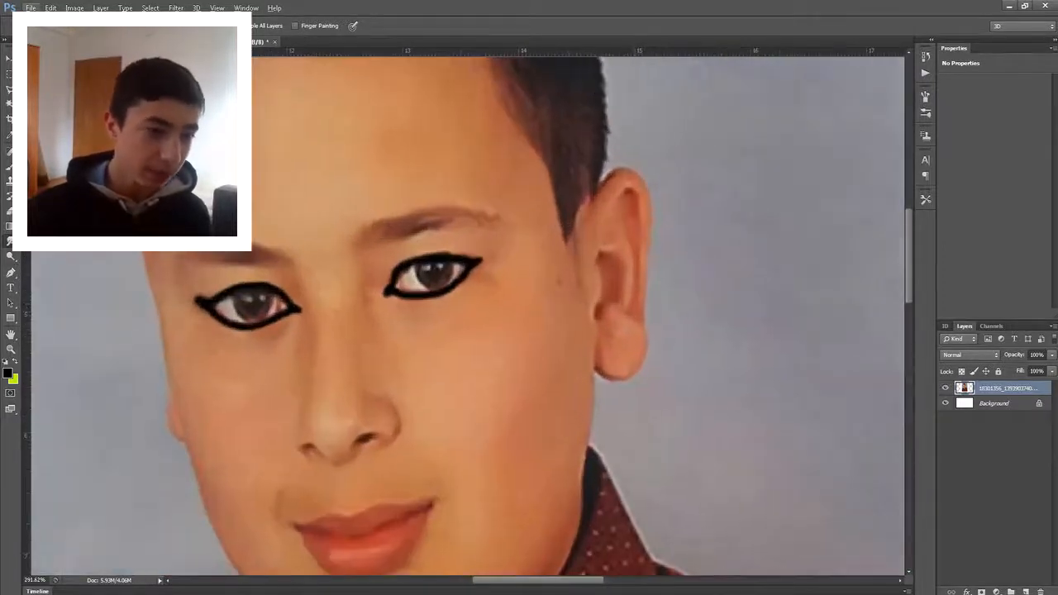
scroll(850, 490, down, 3)
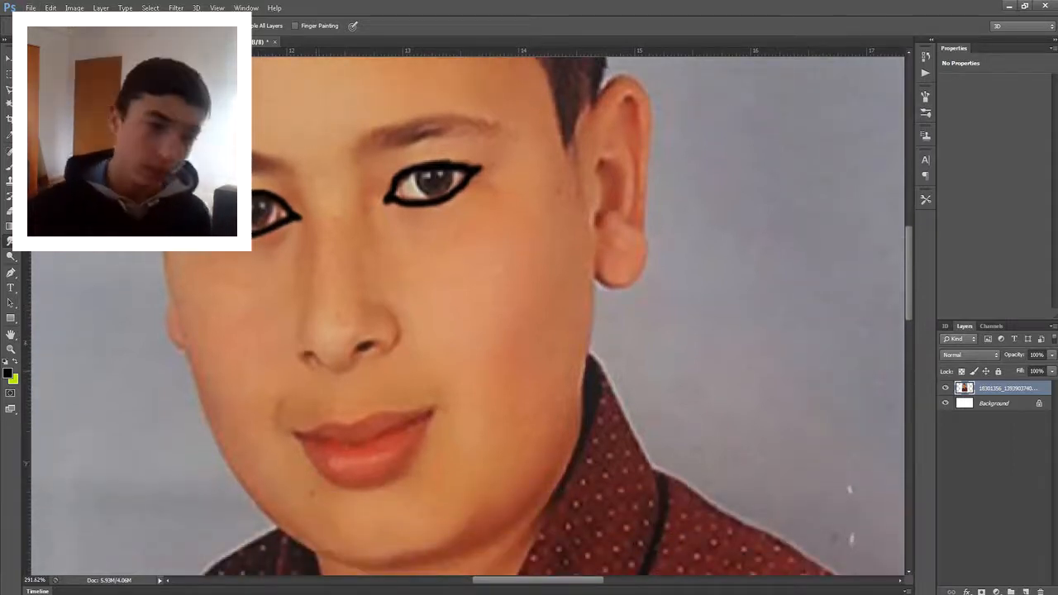
scroll(347, 414, down, 1)
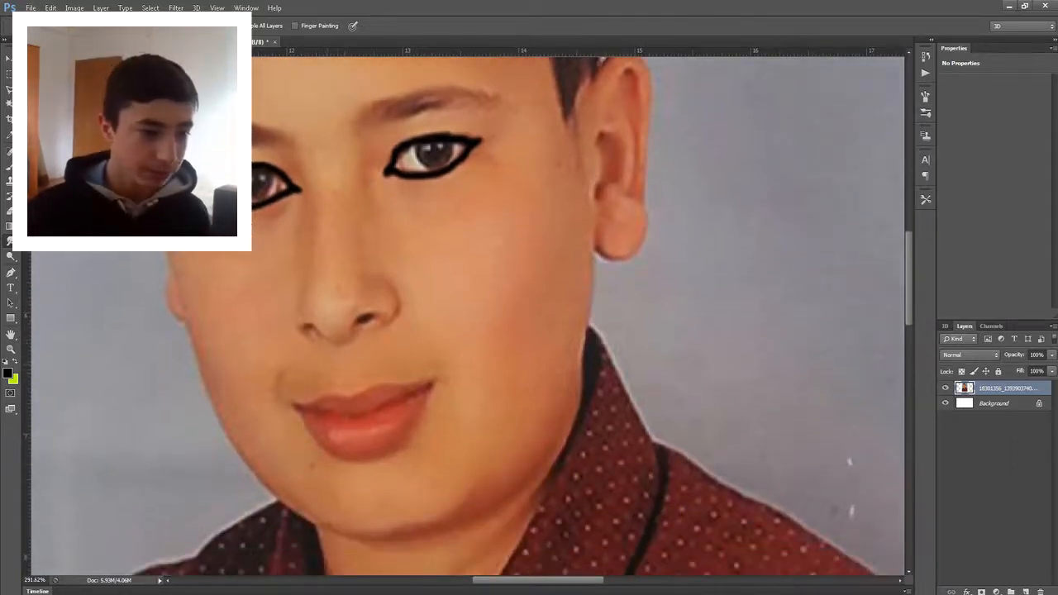
- Duplicate the portrait layer and set the Brush tool's foreground color to bright red
scroll(348, 414, down, 2)
scroll(343, 438, up, 4)
scroll(339, 355, up, 2)
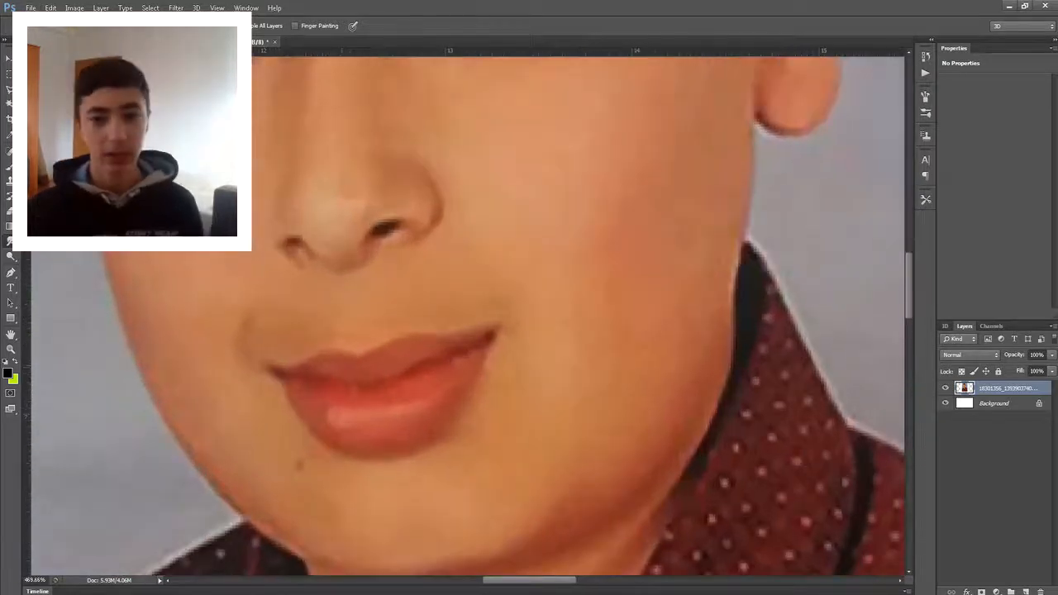
key(ctrl+j)
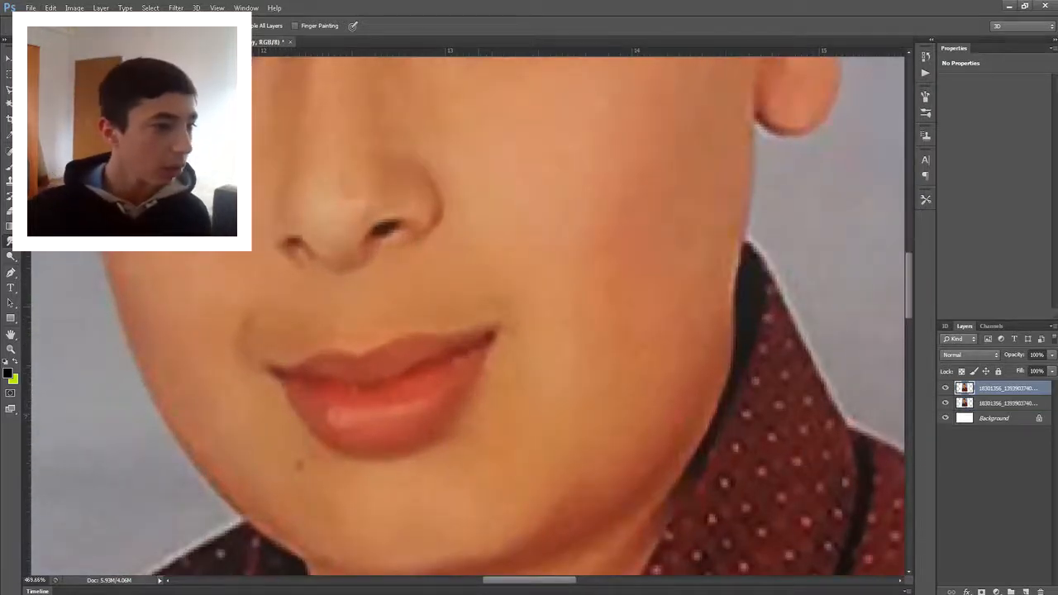
click(8, 374)
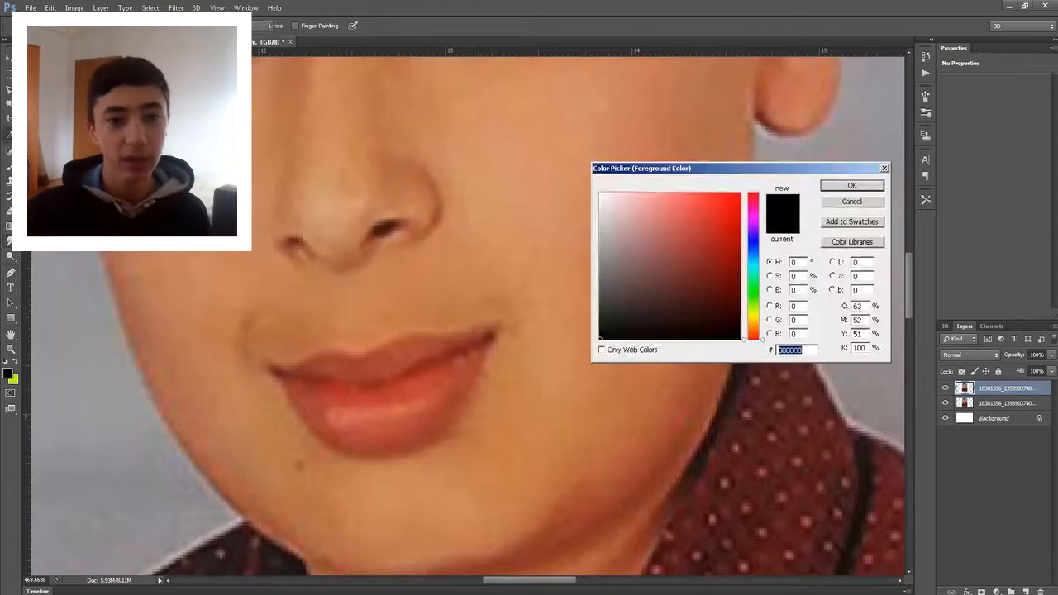
drag(739, 196, 740, 197)
click(852, 185)
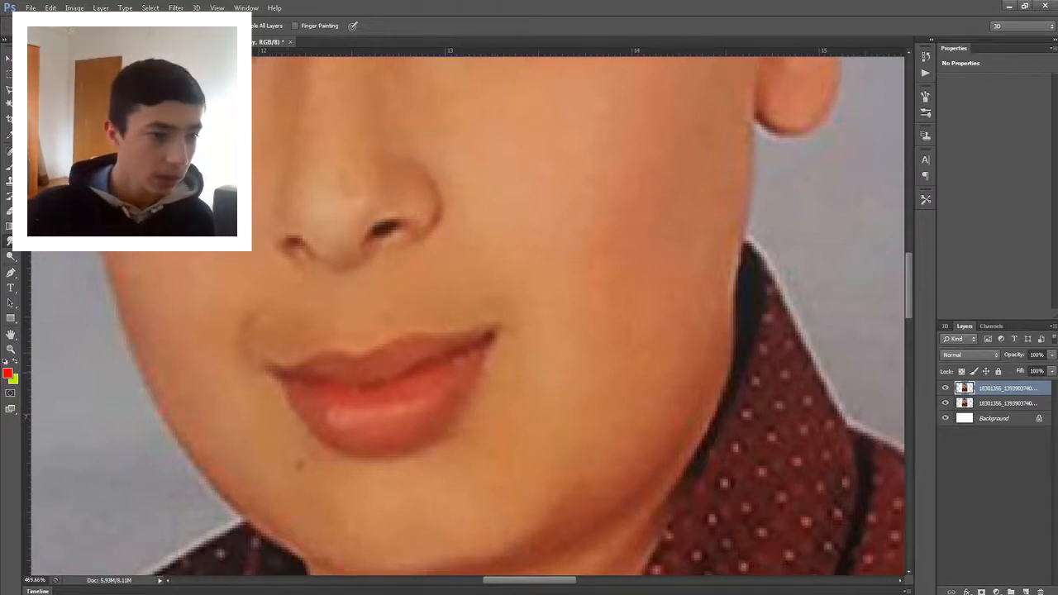
key(b)
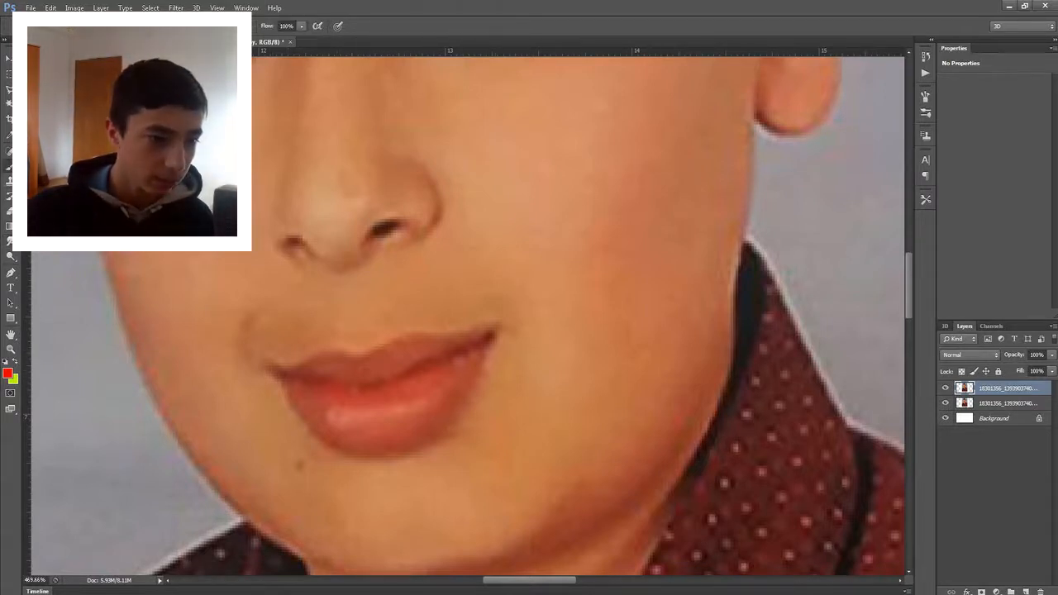
- Outline the whole mouth with the red brush and fill in the upper lip
mouse_move(309, 362)
mouse_down()
mouse_move(368, 360)
mouse_move(407, 337)
mouse_move(477, 336)
mouse_move(497, 324)
mouse_move(463, 409)
mouse_move(403, 448)
mouse_move(340, 449)
mouse_move(281, 373)
mouse_move(325, 440)
mouse_move(402, 458)
mouse_up()
key(ctrl+z)
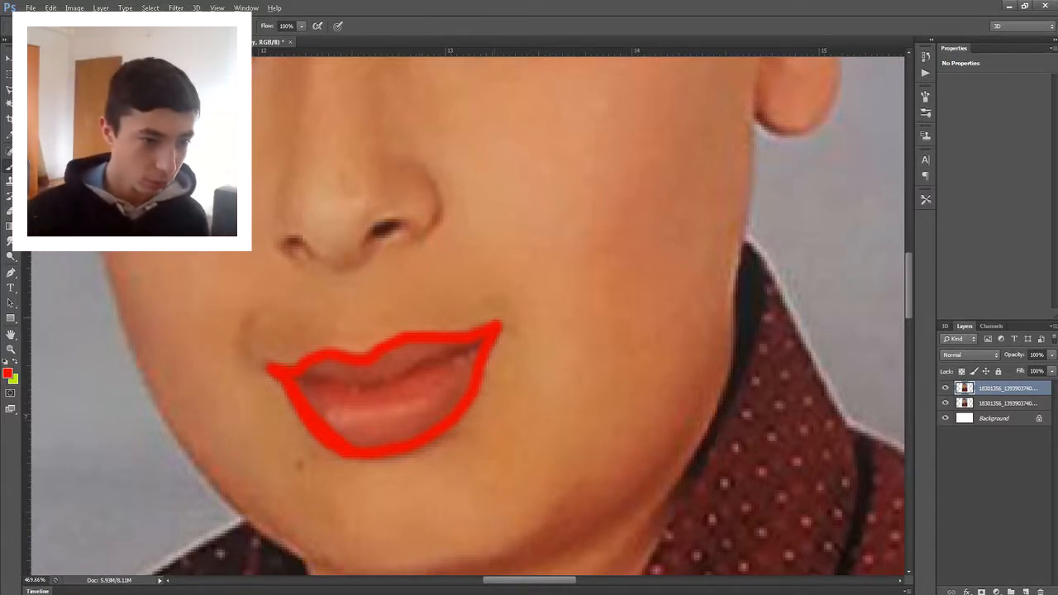
scroll(467, 383, up, 4)
mouse_move(335, 362)
mouse_down()
mouse_move(382, 334)
mouse_move(423, 330)
mouse_up()
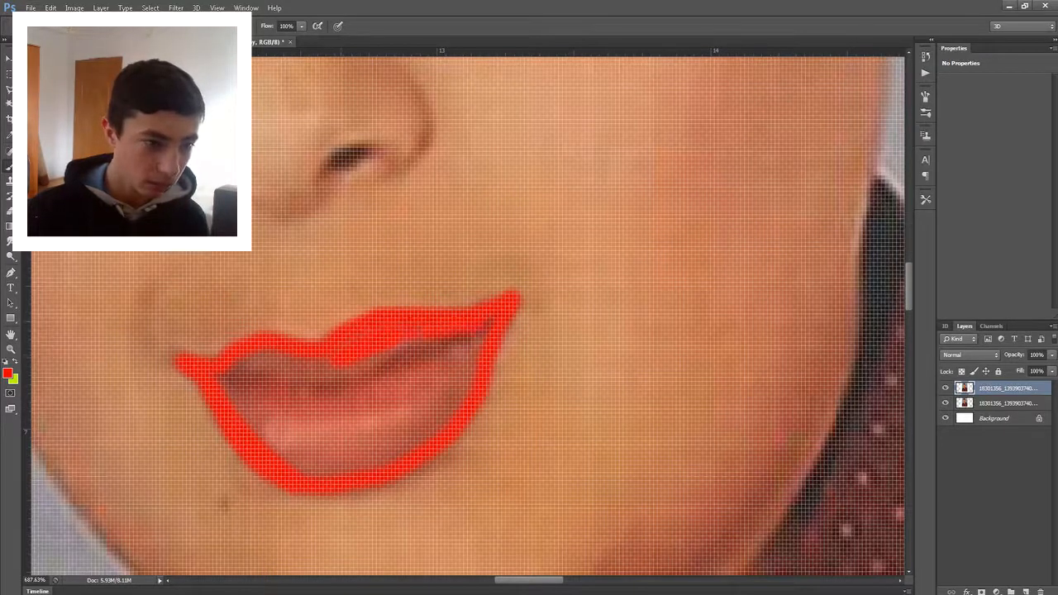
drag(288, 355, 258, 353)
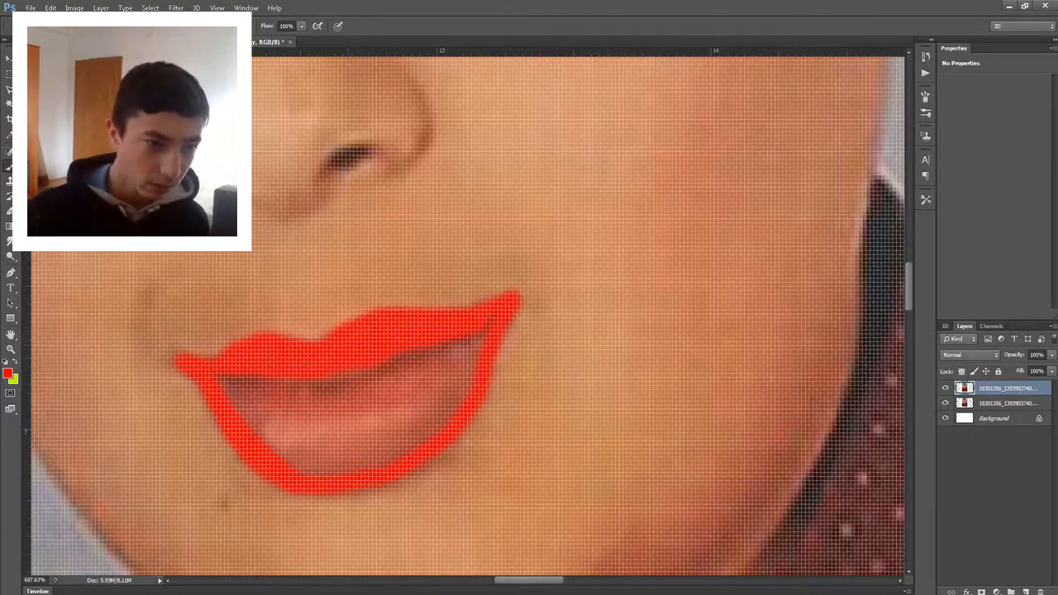
- Fill in the lower lip with the red brush, leaving the dark line between the lips unpainted
mouse_move(474, 354)
mouse_down()
mouse_move(335, 403)
mouse_move(276, 400)
mouse_move(263, 437)
mouse_move(302, 464)
mouse_move(376, 460)
mouse_up()
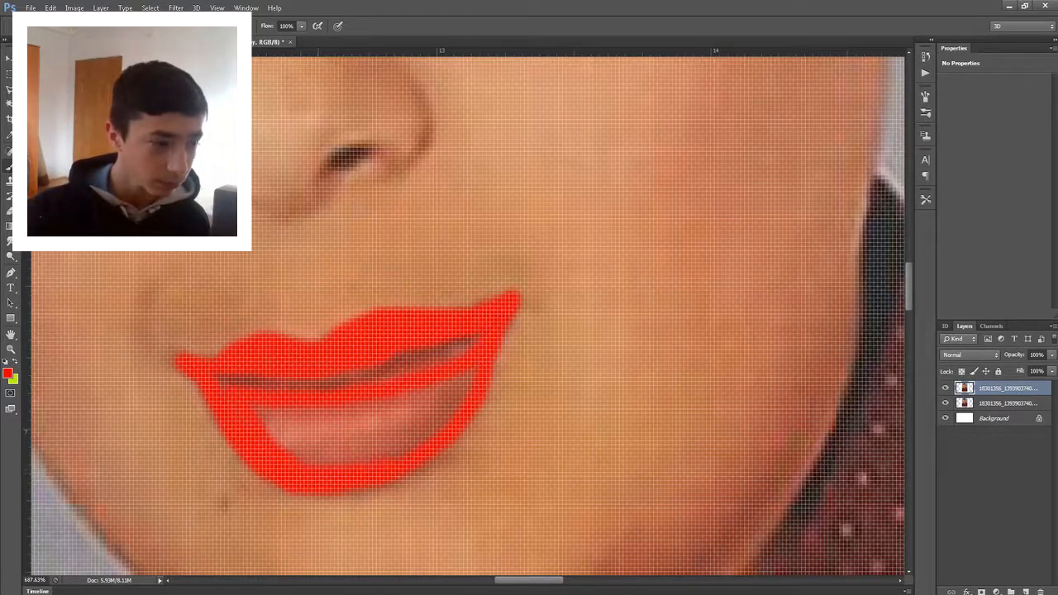
drag(453, 405, 469, 372)
mouse_move(432, 433)
mouse_down()
mouse_move(440, 417)
mouse_move(267, 419)
mouse_move(311, 460)
mouse_move(389, 451)
mouse_move(348, 450)
mouse_move(405, 424)
mouse_move(314, 440)
mouse_move(301, 431)
mouse_up()
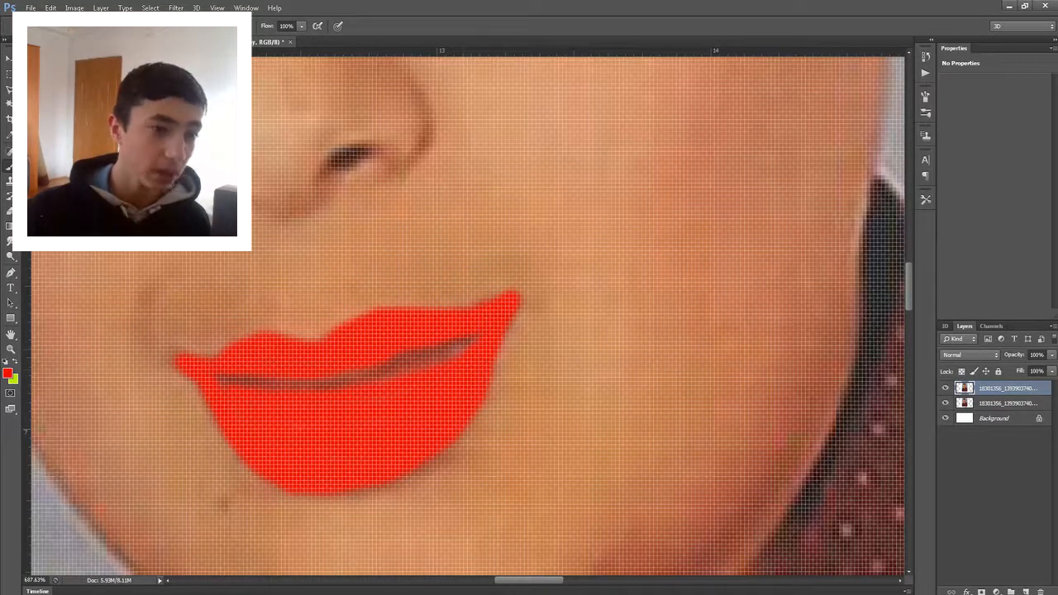
- Try the Darken blend mode on the duplicated layer with the painted lips, and undo it
scroll(307, 390, down, 10)
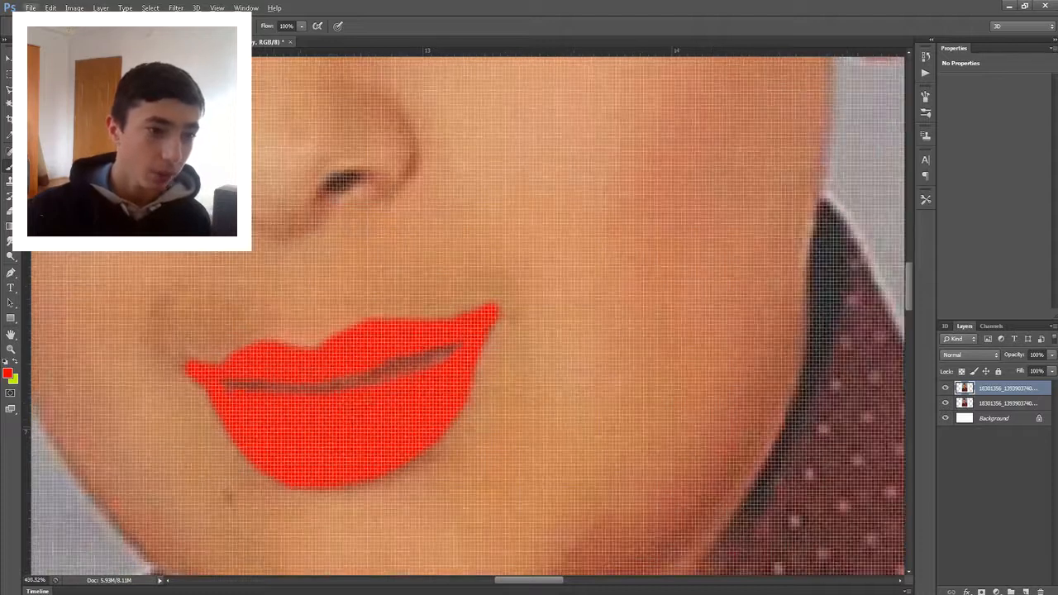
scroll(272, 441, down, 2)
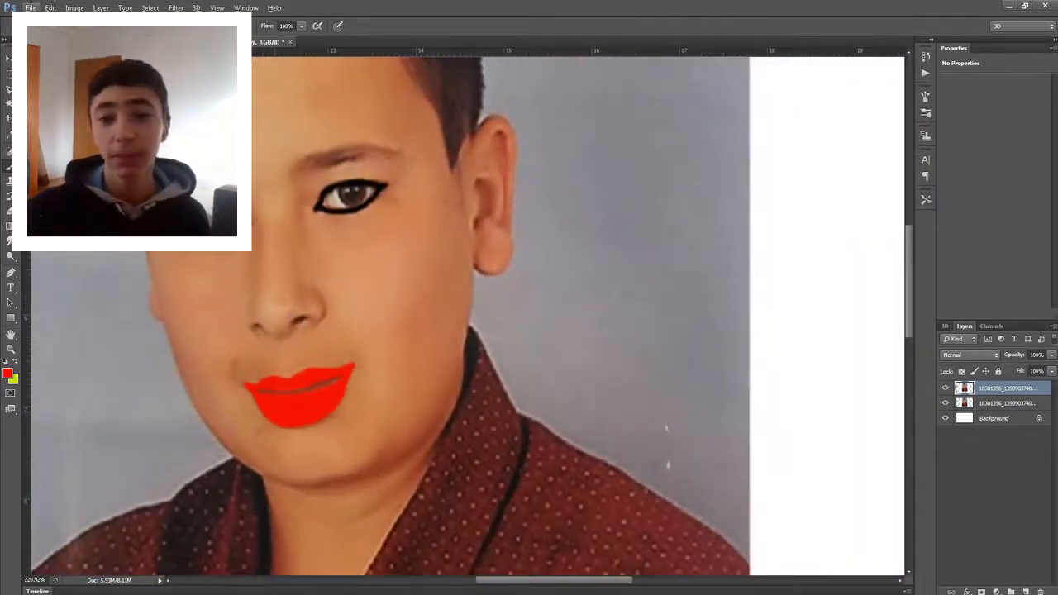
scroll(468, 316, up, 5)
scroll(468, 316, down, 4)
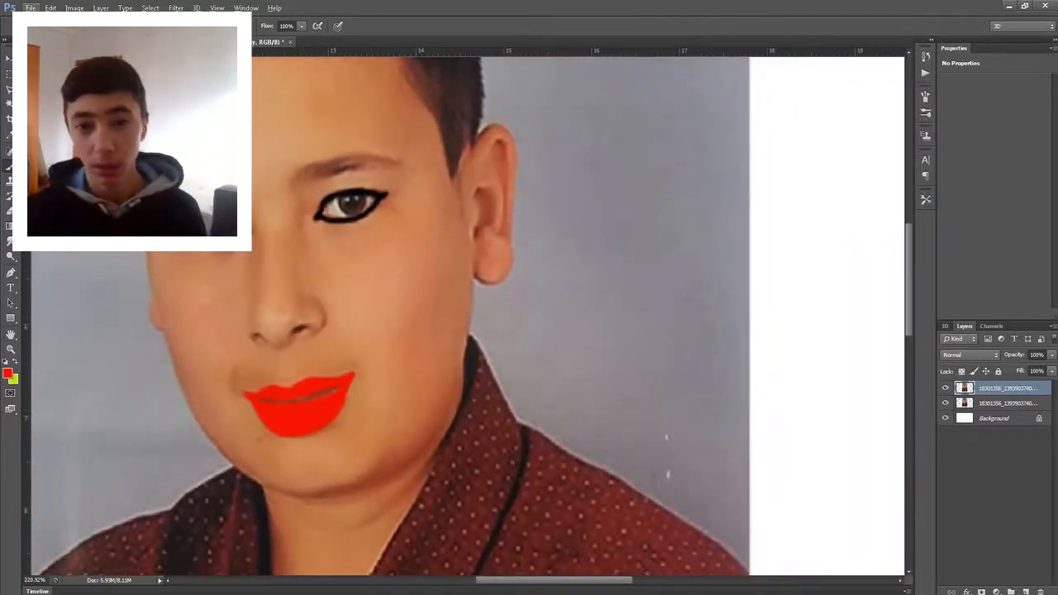
click(971, 354)
click(949, 85)
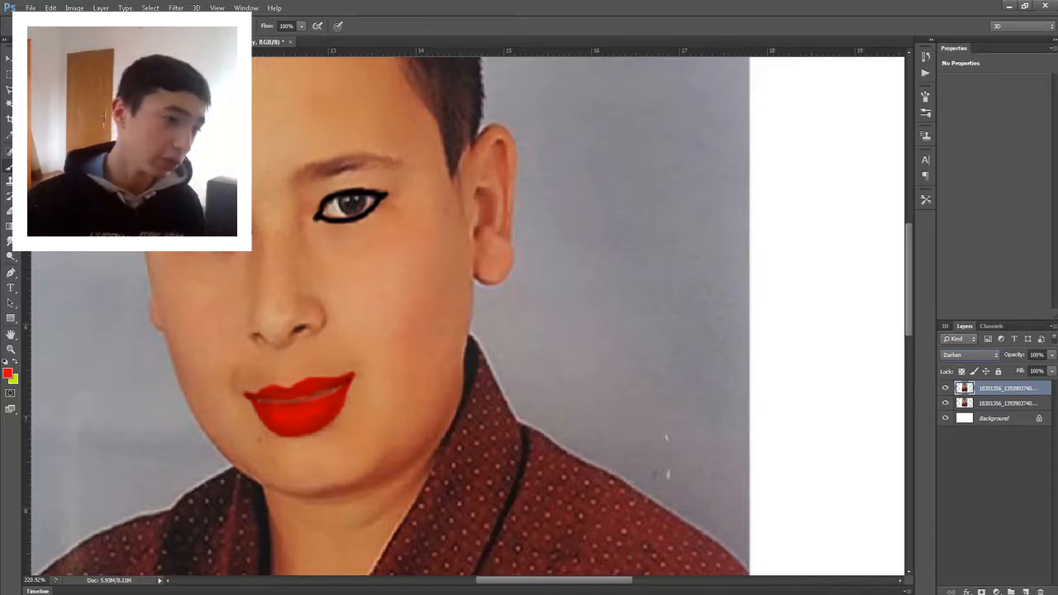
key(ctrl+z)
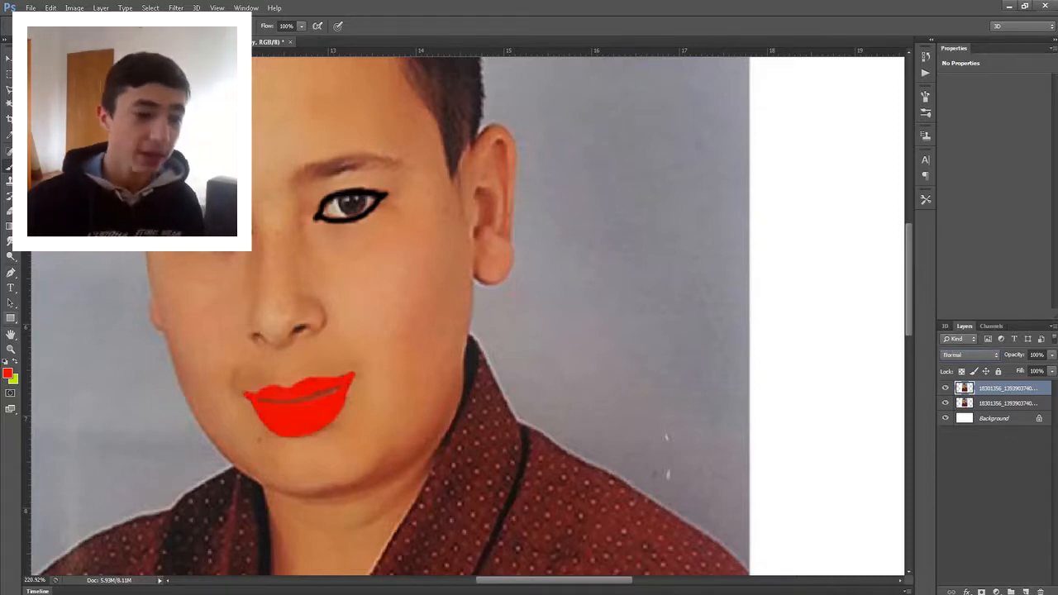
- Fit the whole document in view and examine the portrait with its painted eyes and lips
click(10, 349)
right_click(118, 332)
click(146, 338)
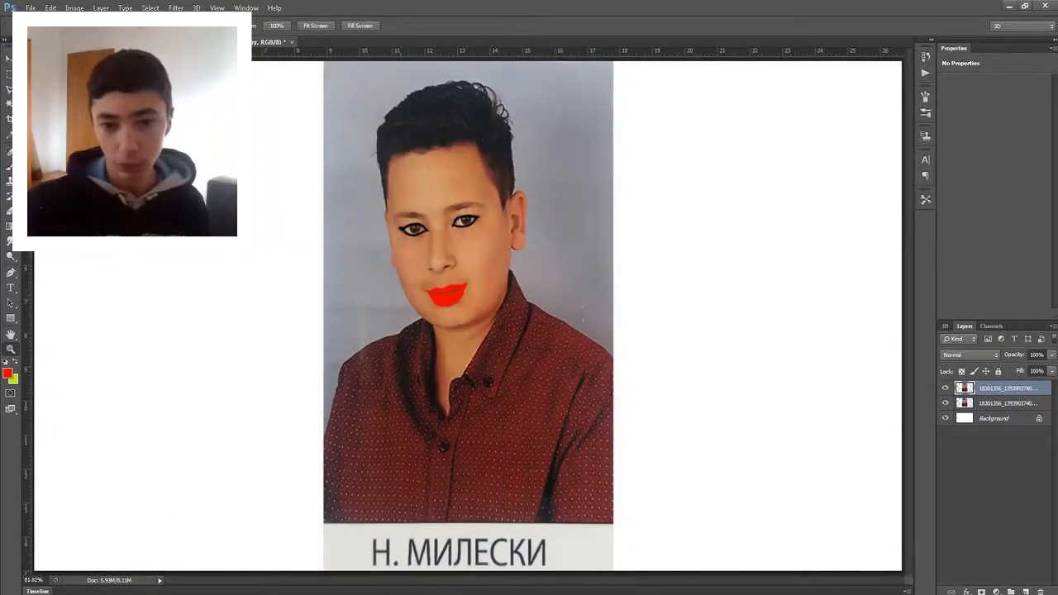
key(h)
ctrl+click(1008, 404)
click(1008, 389)
click(1008, 403)
click(1008, 388)
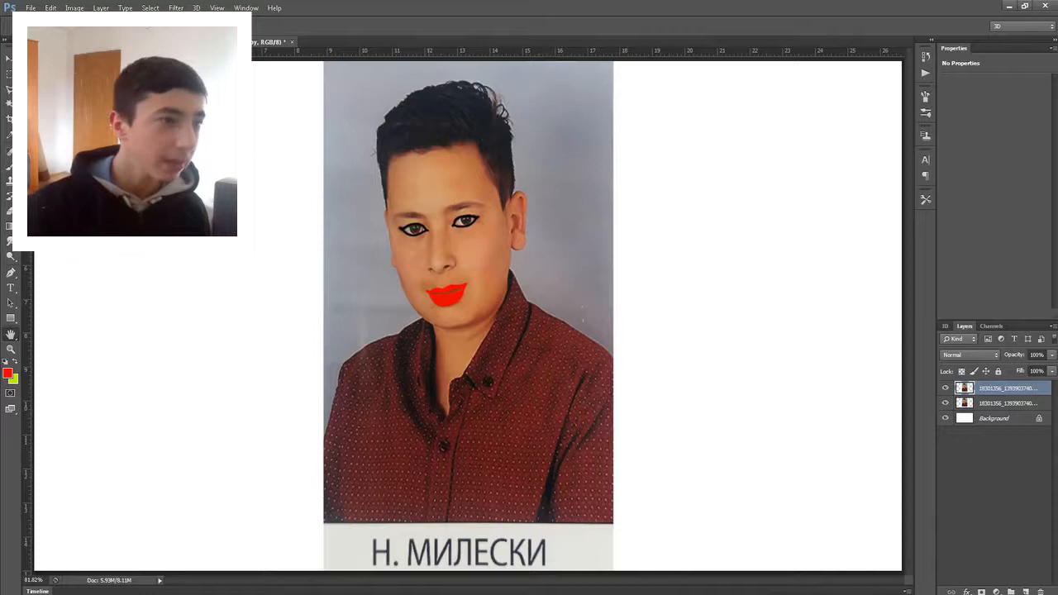
scroll(468, 248, up, 2)
scroll(469, 248, up, 3)
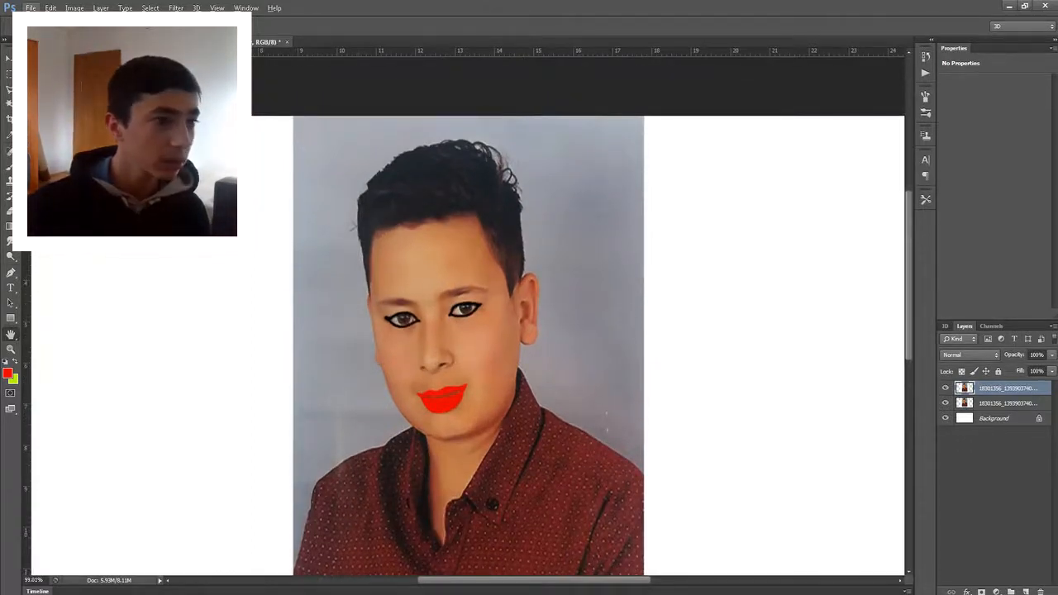
- Place the image file 3-women-hair-png-image.png from the Desktop into the portrait document
click(30, 7)
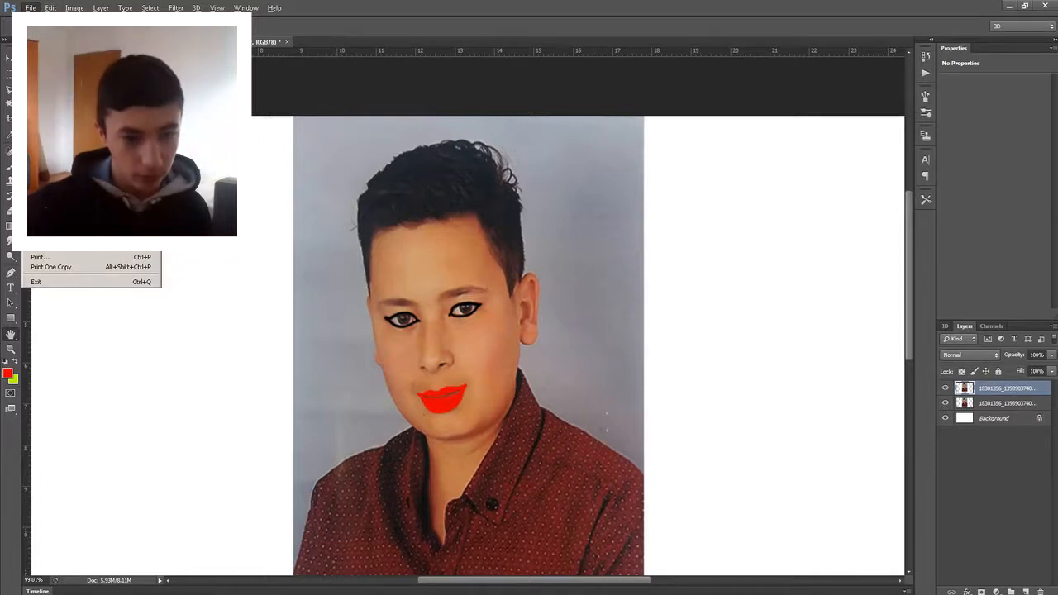
click(41, 178)
text(3)
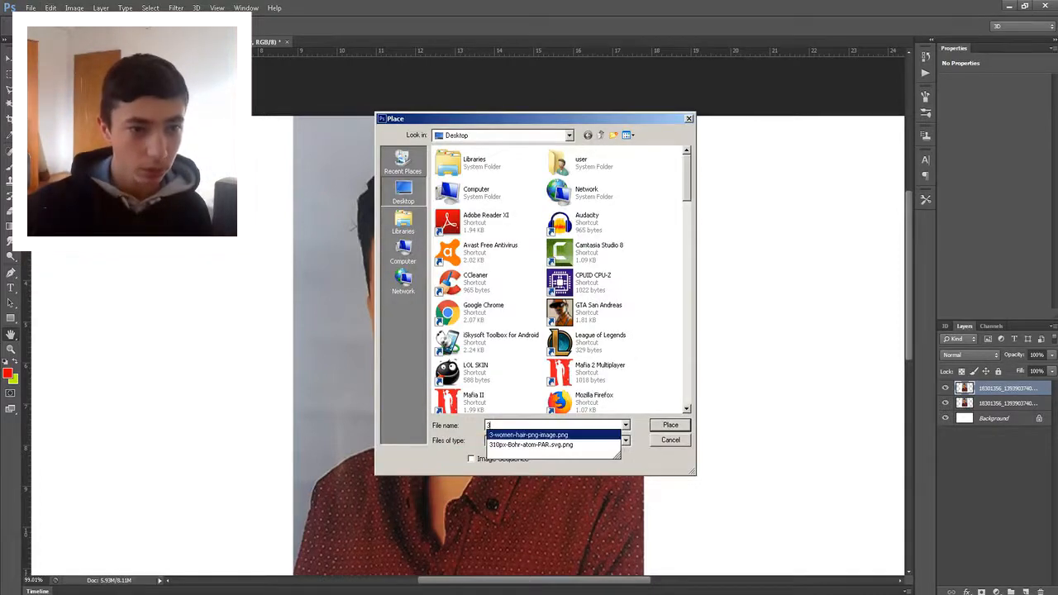
click(530, 435)
click(671, 425)
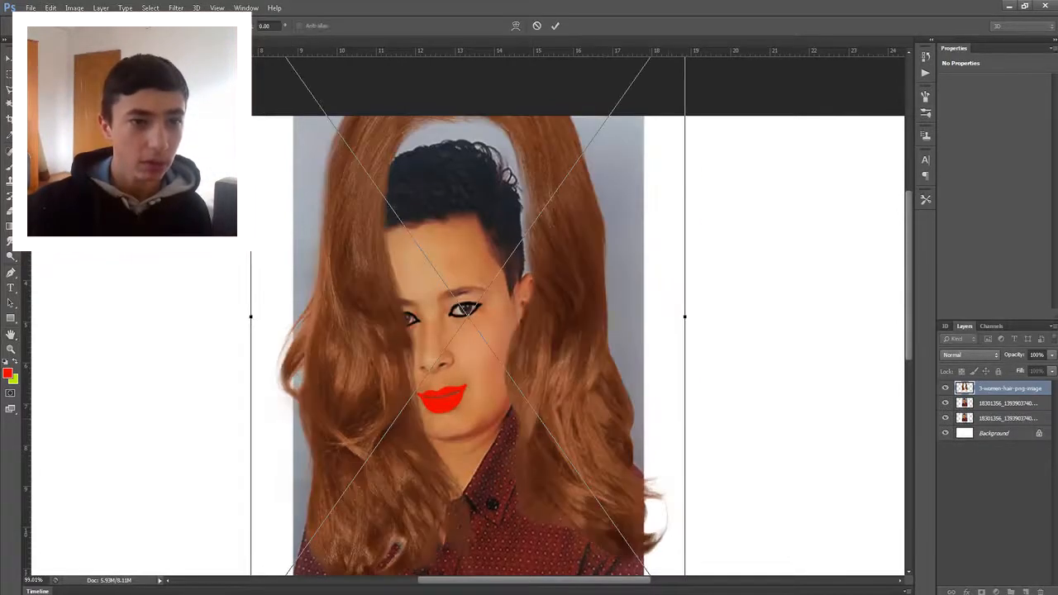
- Scale down the placed hair image and position it over the head so it frames the face, and confirm the placement
scroll(661, 347, down, 2)
scroll(661, 348, up, 5)
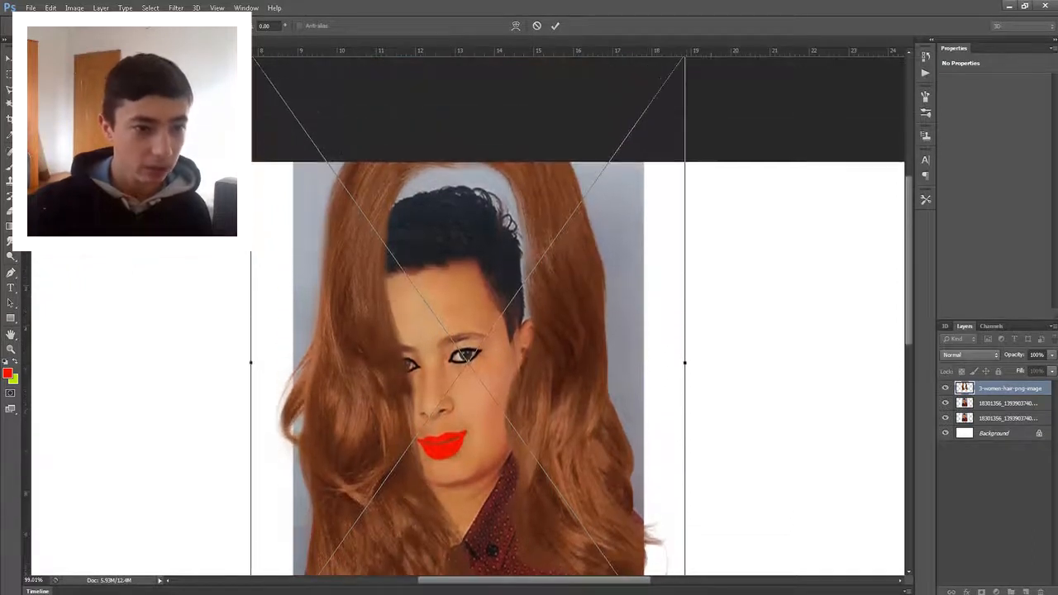
drag(685, 91, 605, 205)
mouse_move(496, 257)
mouse_down()
mouse_move(516, 241)
mouse_move(510, 250)
mouse_up()
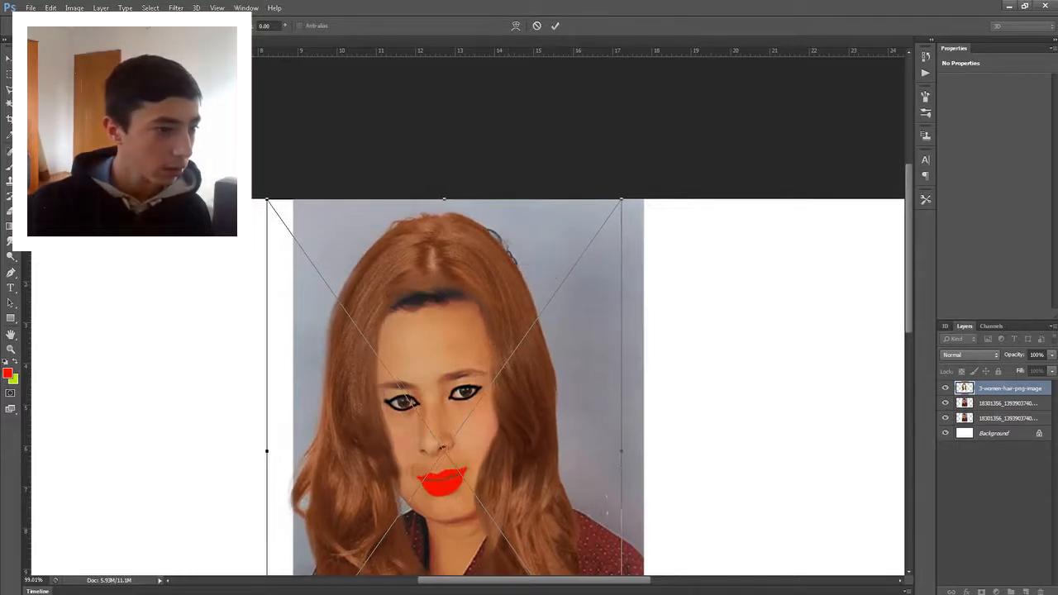
right_click(411, 317)
click(426, 322)
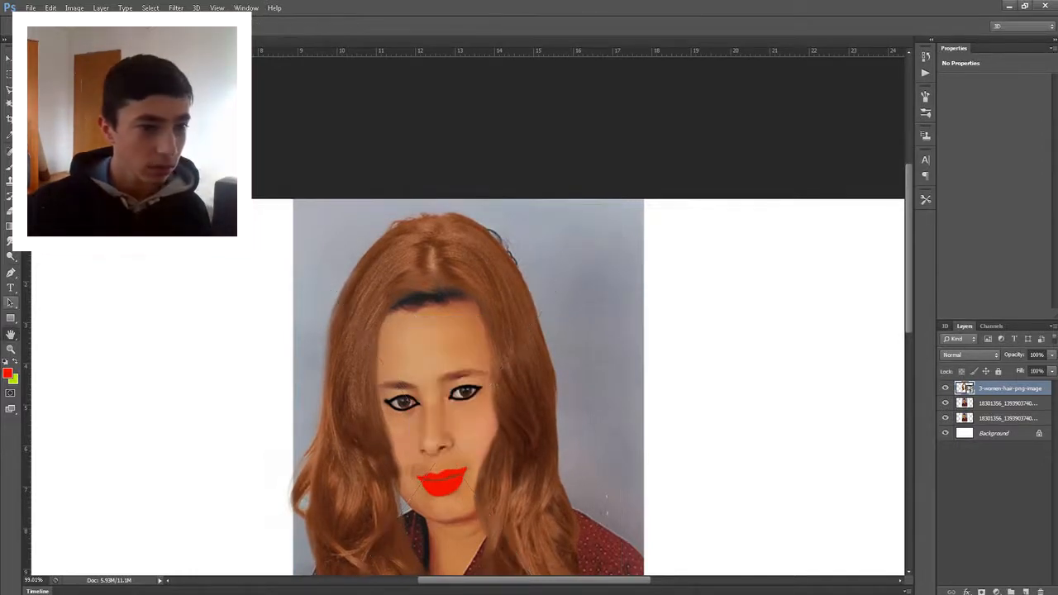
- Fit the document in view and examine how the placed hair sits around the face and forehead
key(z)
right_click(175, 330)
click(195, 338)
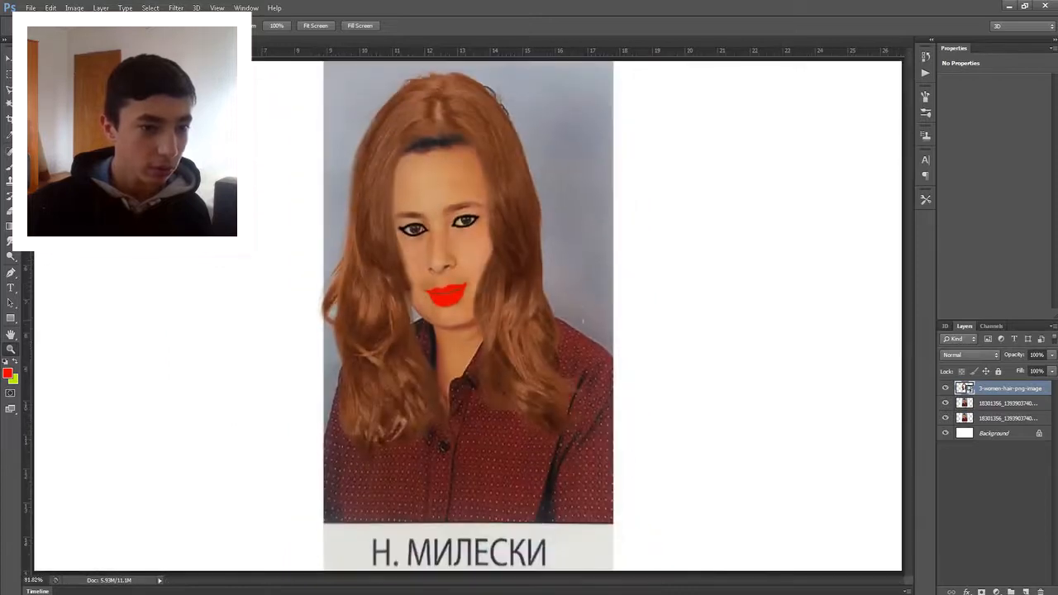
scroll(461, 120, up, 3)
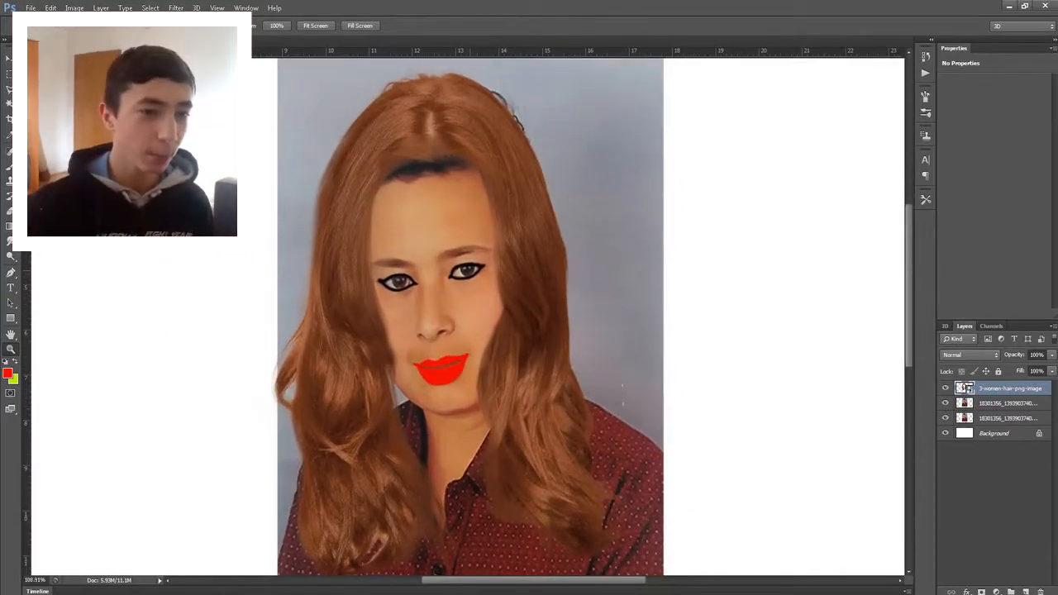
scroll(494, 330, up, 3)
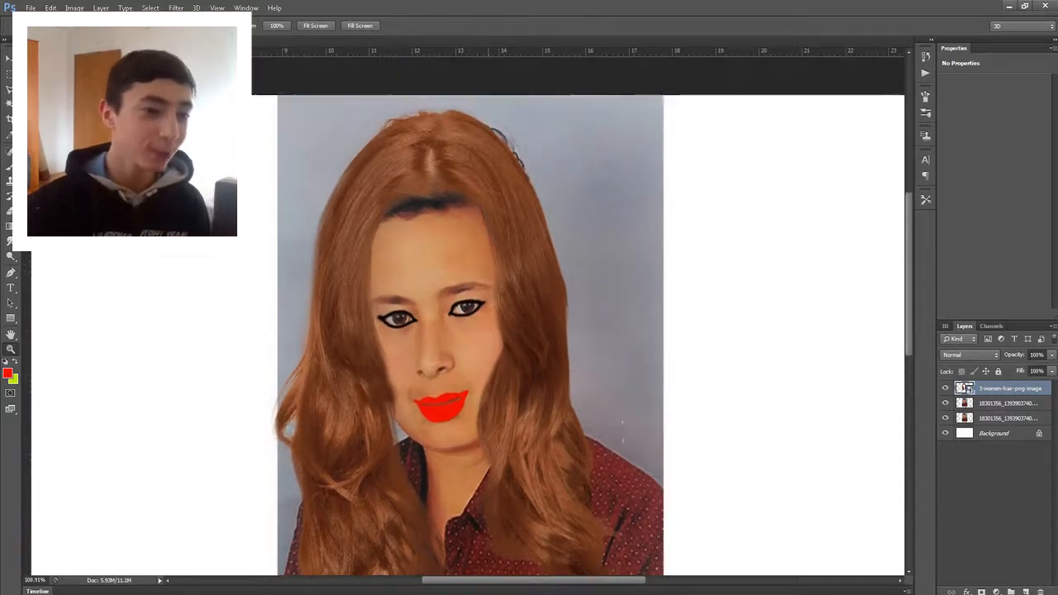
scroll(495, 331, up, 1)
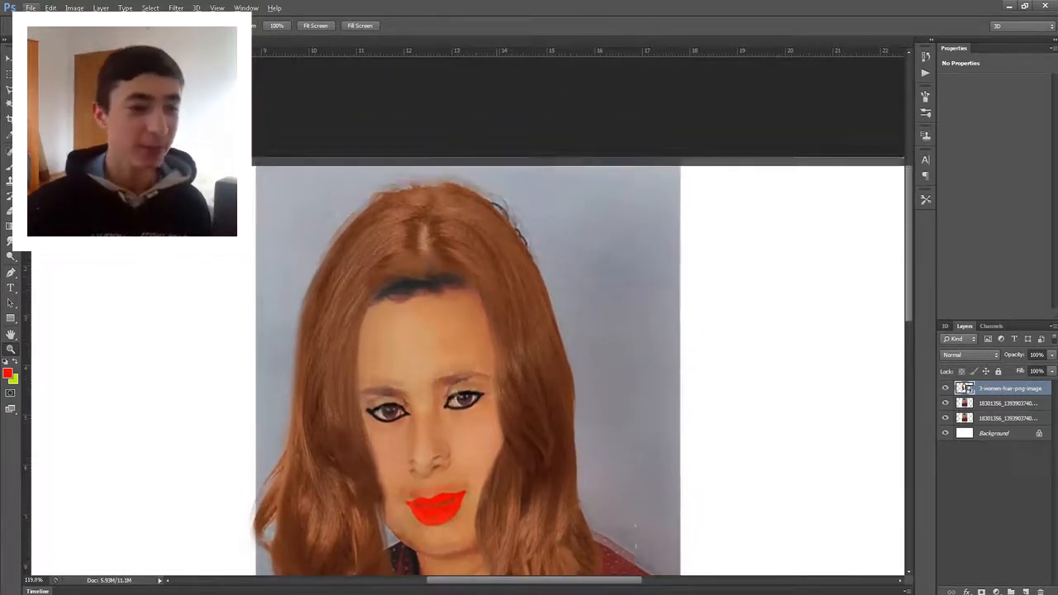
scroll(579, 334, down, 3)
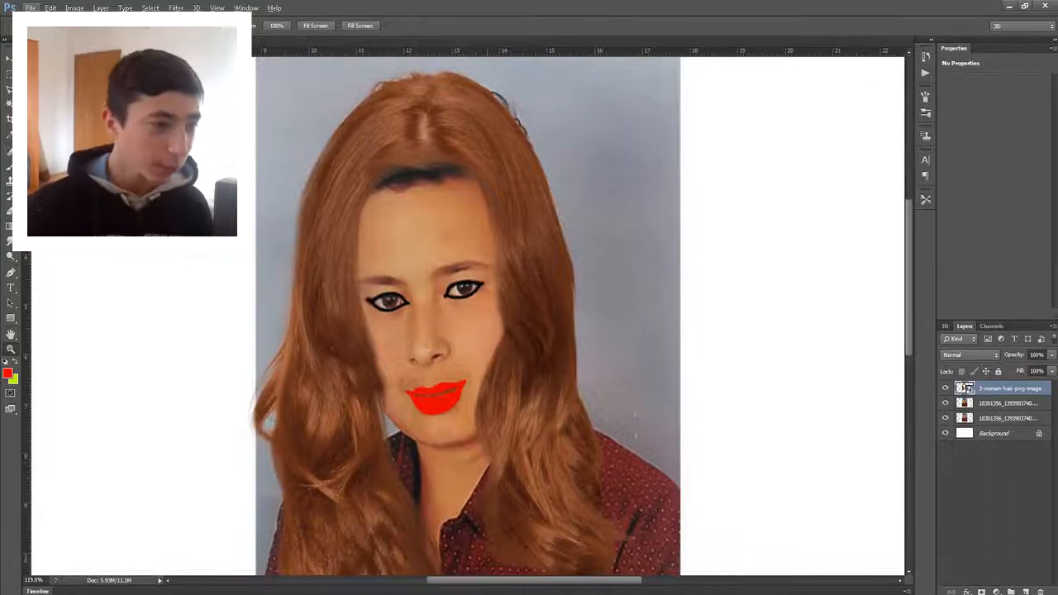
scroll(579, 315, up, 3)
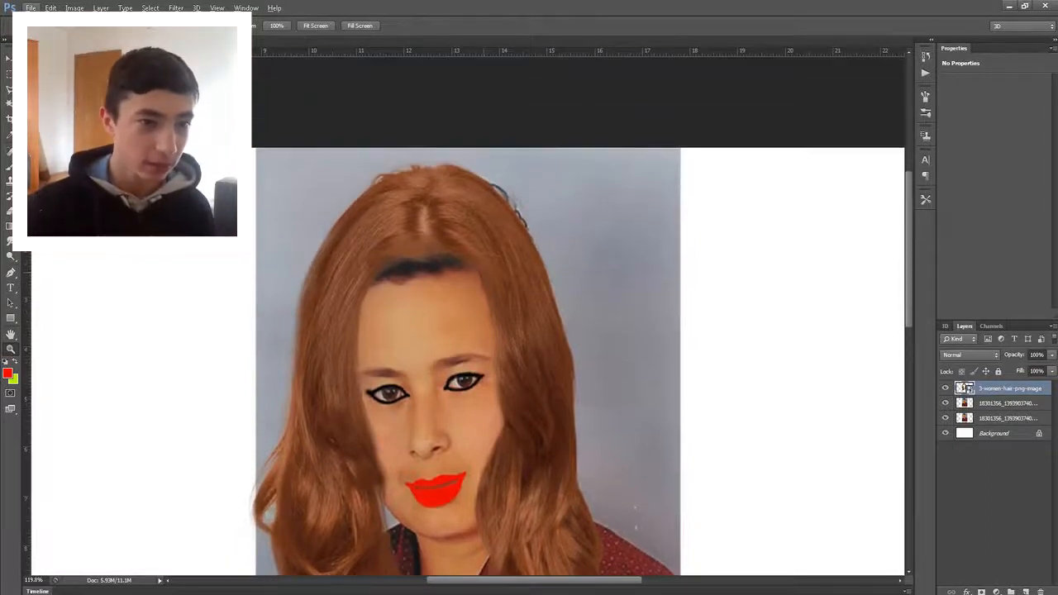
- Rotate the hair layer by about -0.71°, nudge it toward the right of the portrait, and apply the transformation
key(ctrl+t)
drag(529, 331, 538, 334)
click(10, 304)
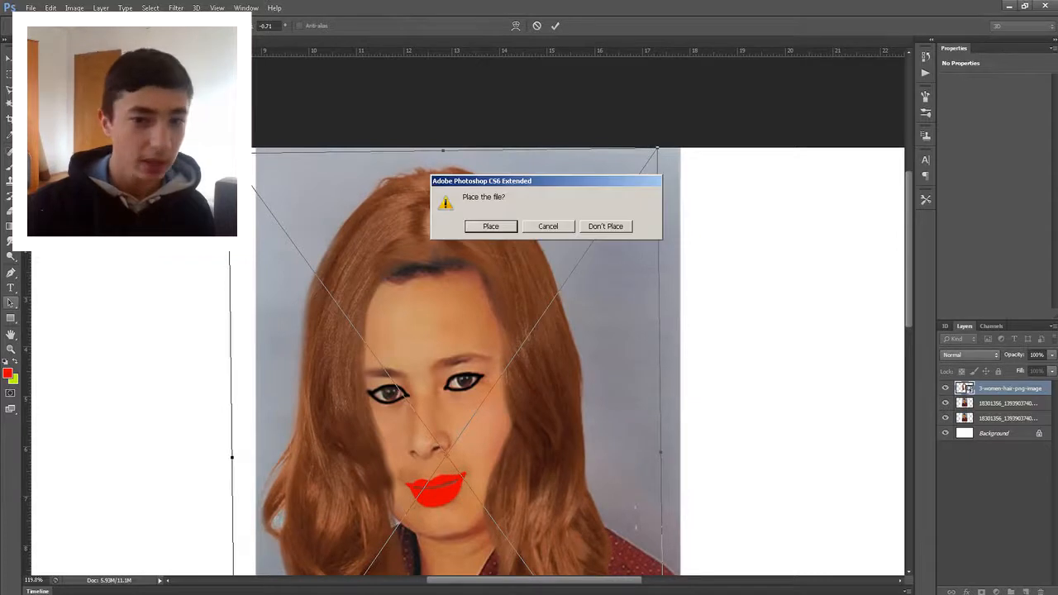
click(492, 226)
- Smudge the dark original hair at the forehead and beside the crown on the duplicated portrait layer, using a soft brush with 0% hardness
scroll(427, 263, up, 5)
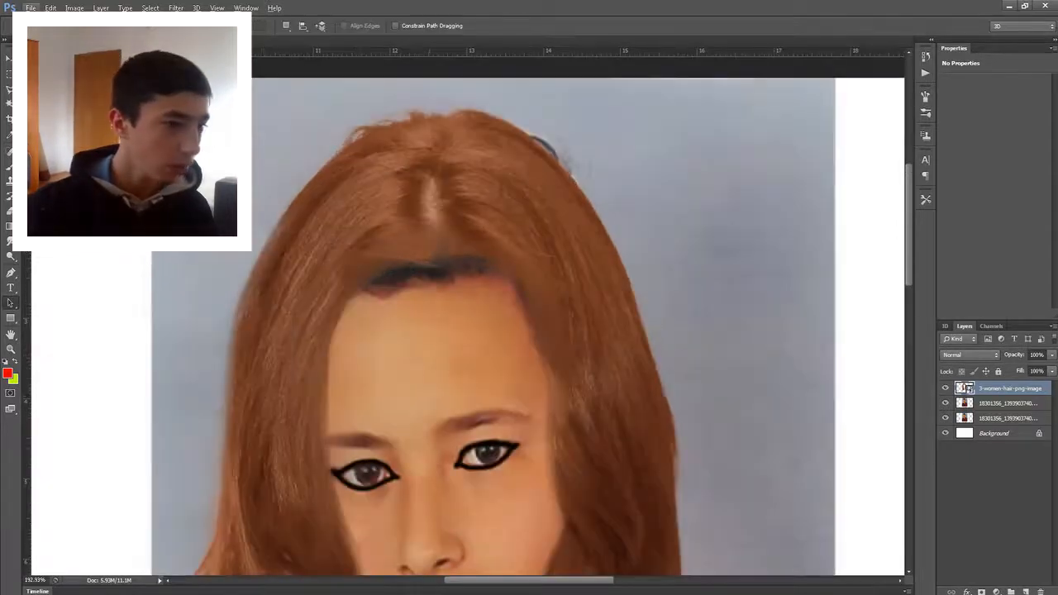
click(1008, 403)
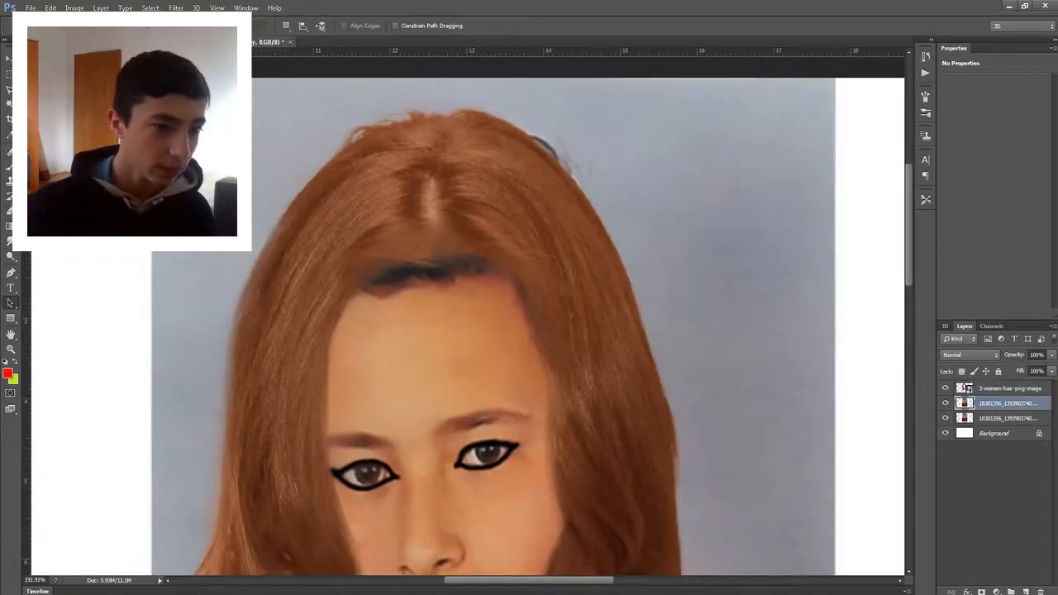
click(10, 242)
right_click(417, 299)
drag(430, 327, 442, 328)
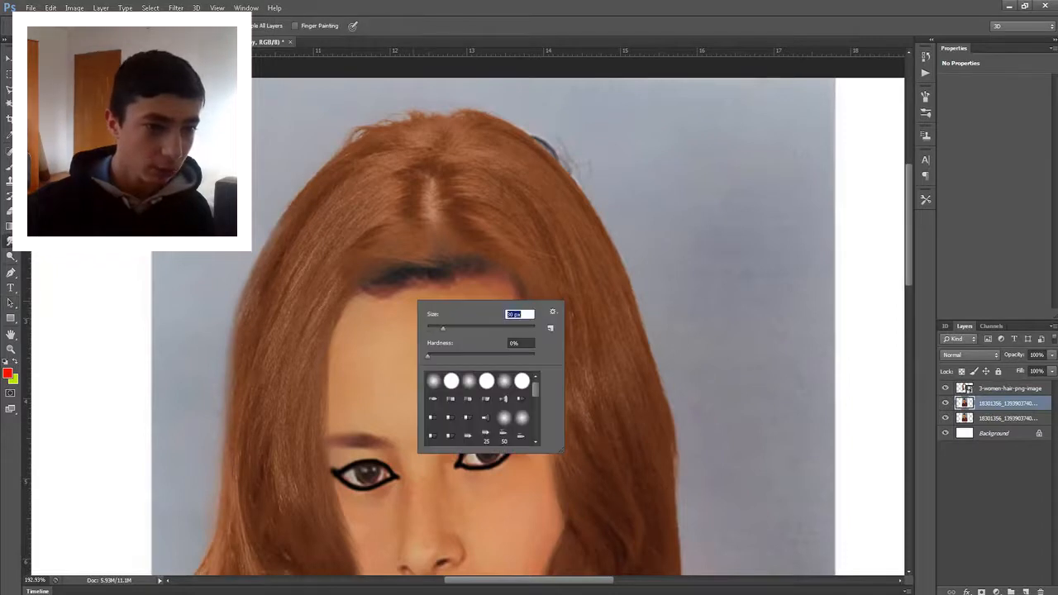
mouse_move(400, 297)
mouse_down()
mouse_move(374, 291)
mouse_move(495, 272)
mouse_move(511, 300)
mouse_up()
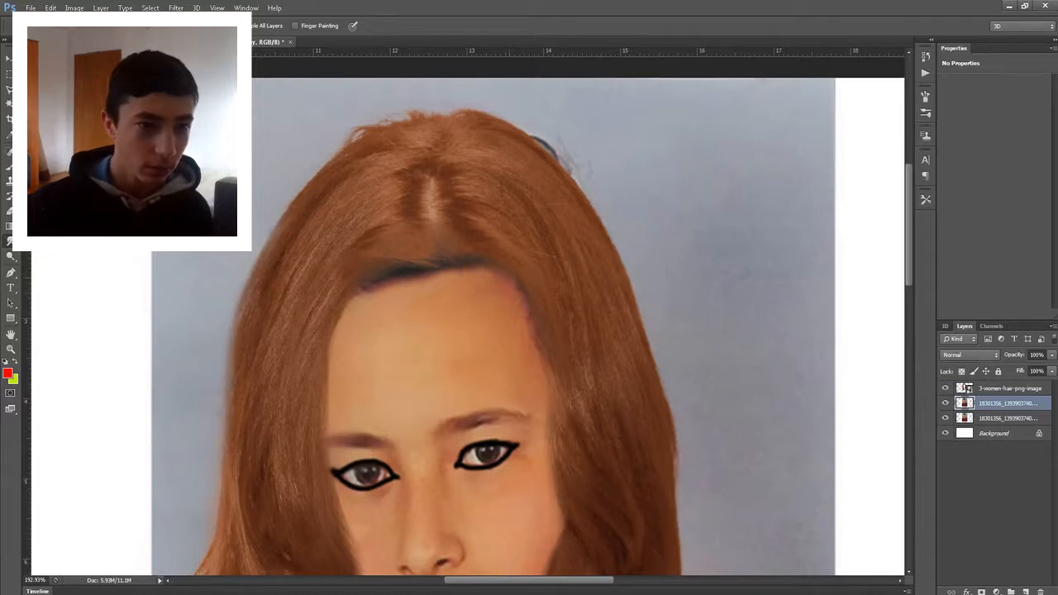
drag(534, 139, 557, 158)
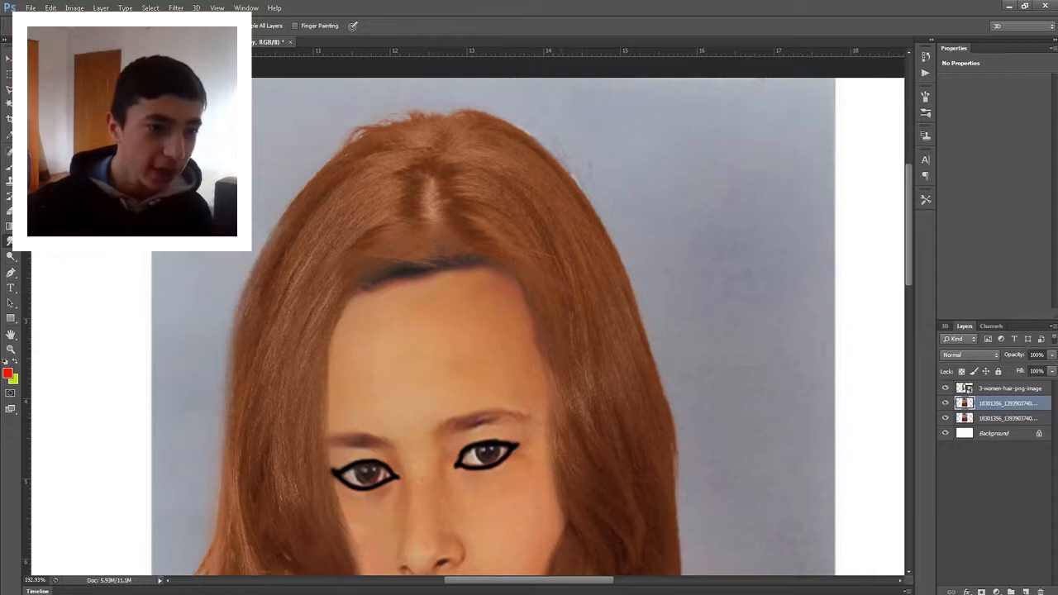
drag(374, 286, 460, 269)
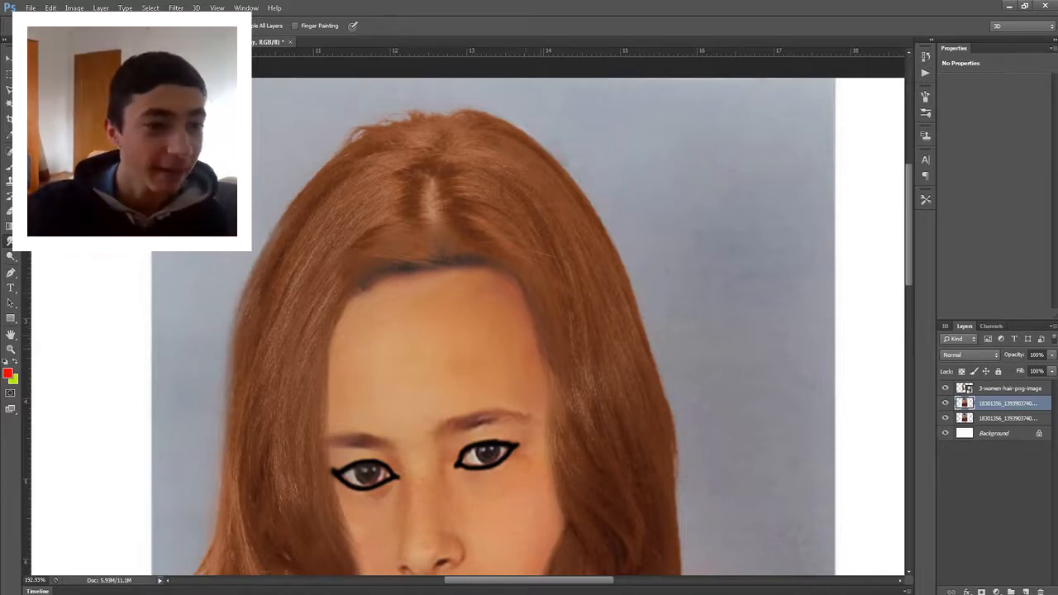
mouse_move(357, 294)
mouse_down()
mouse_move(405, 271)
mouse_move(475, 265)
mouse_up()
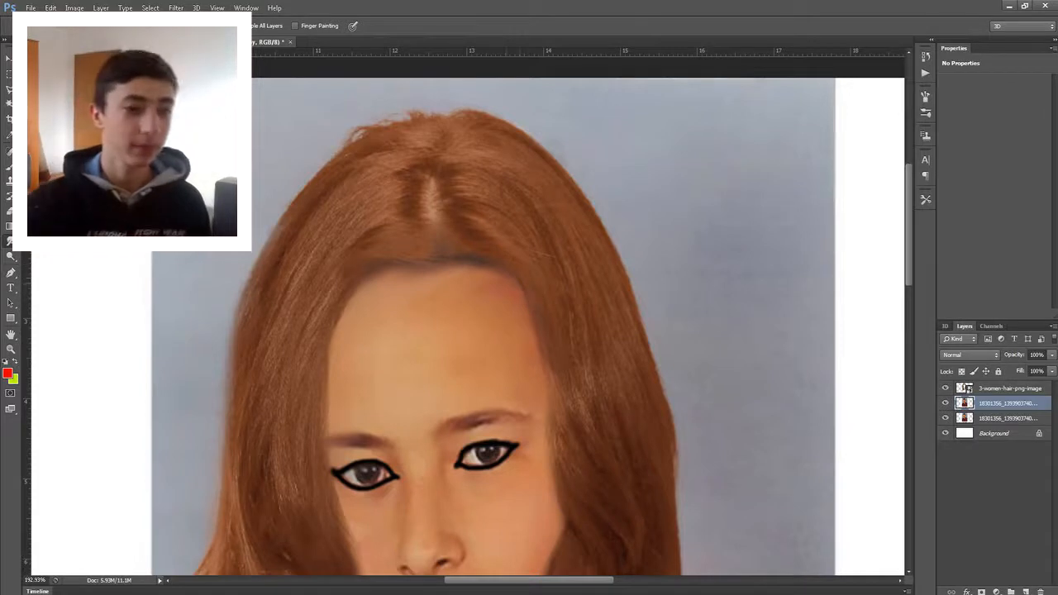
- Try to select the grey photo backdrop around the head with the Magic Wand, and clear the selection
key(z)
right_click(207, 349)
click(240, 358)
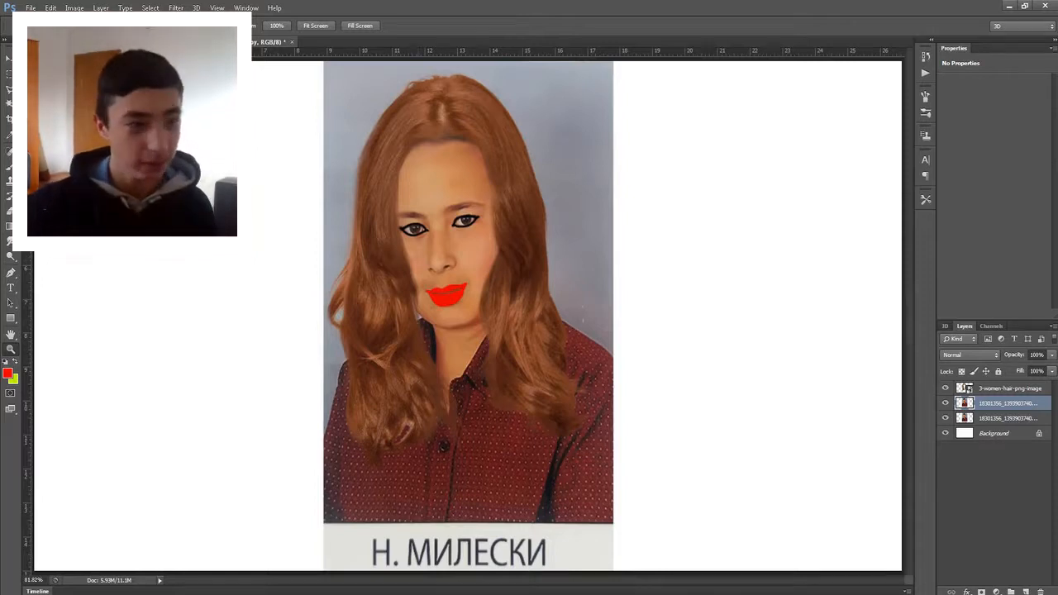
click(565, 221)
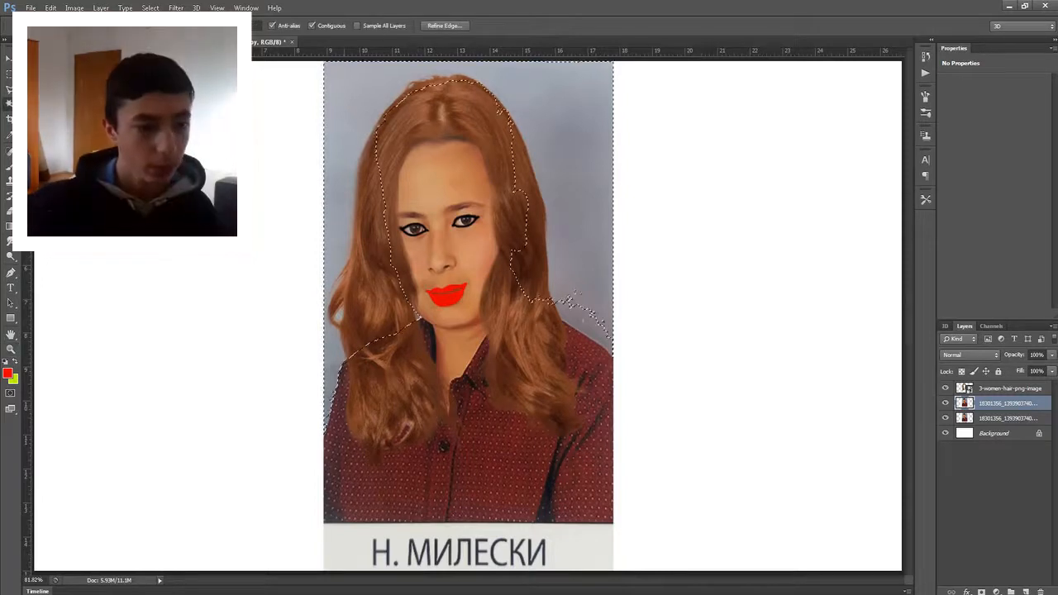
key(ctrl+d)
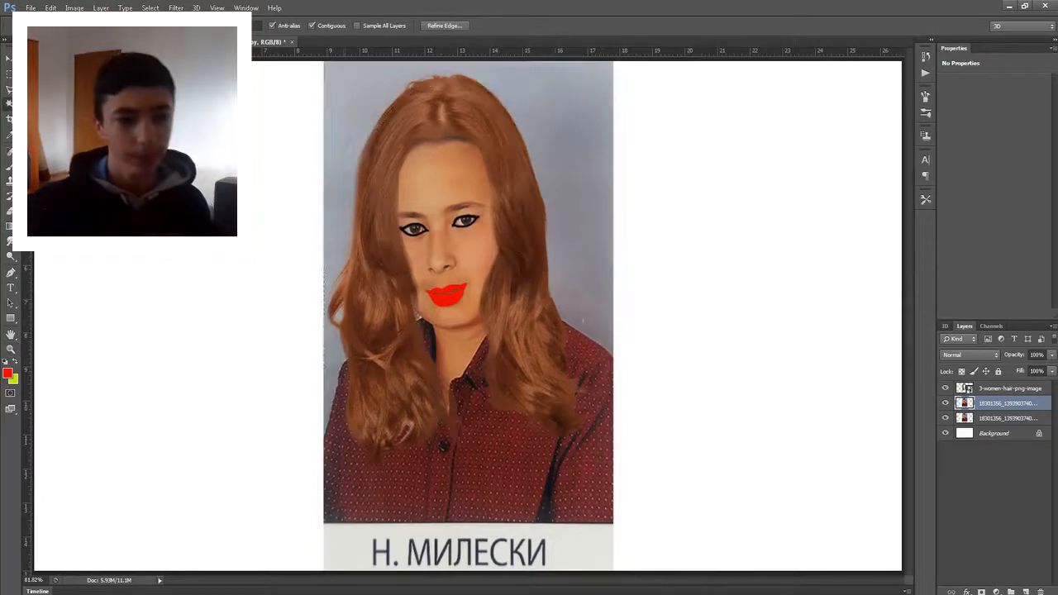
click(547, 106)
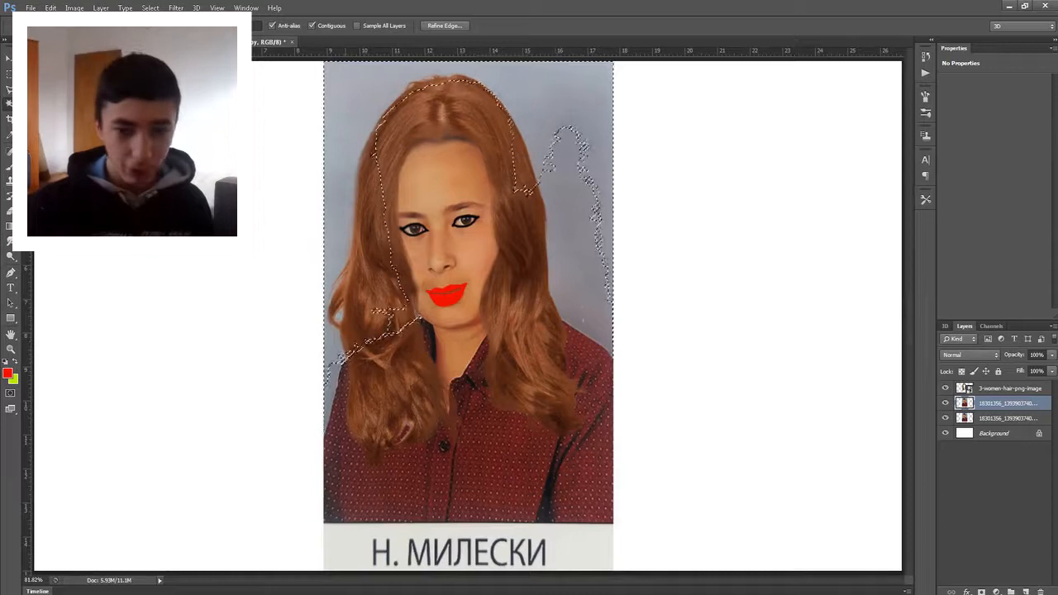
key(ctrl+d)
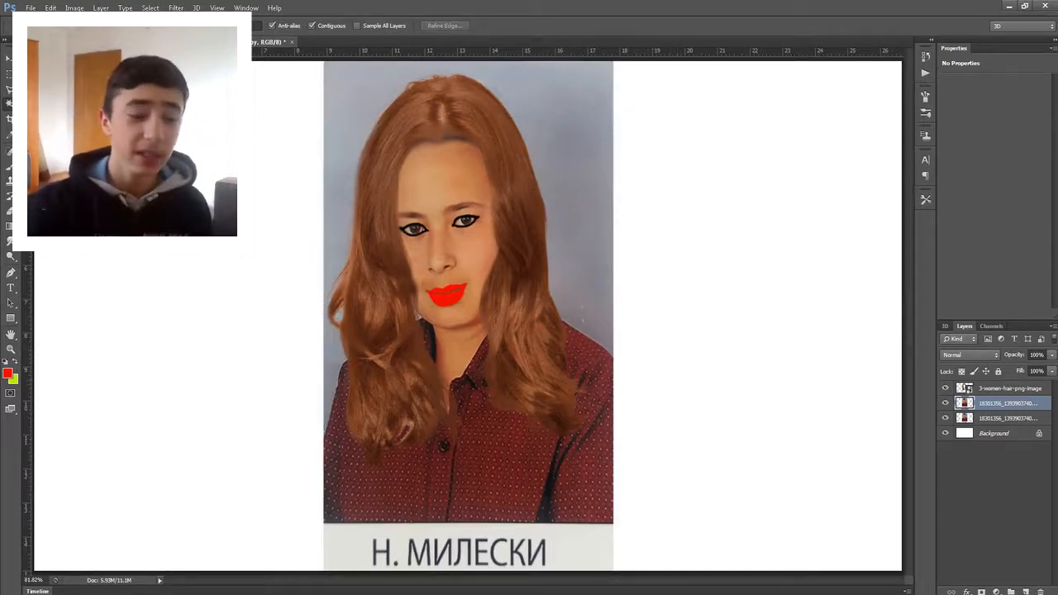
- Select the Background layer and set the foreground colour to black (000000)
click(995, 434)
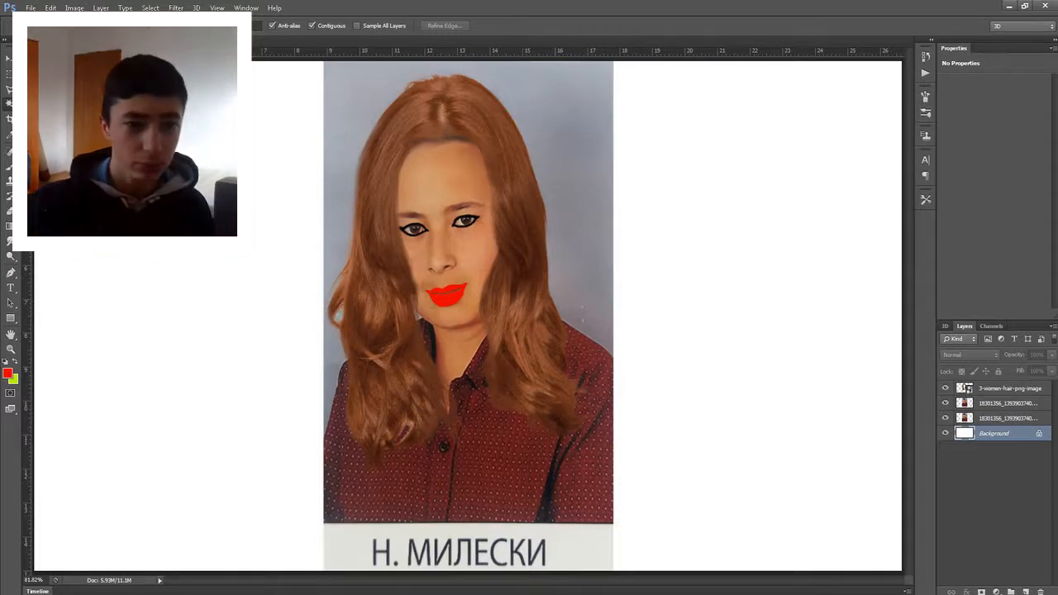
click(9, 318)
click(7, 374)
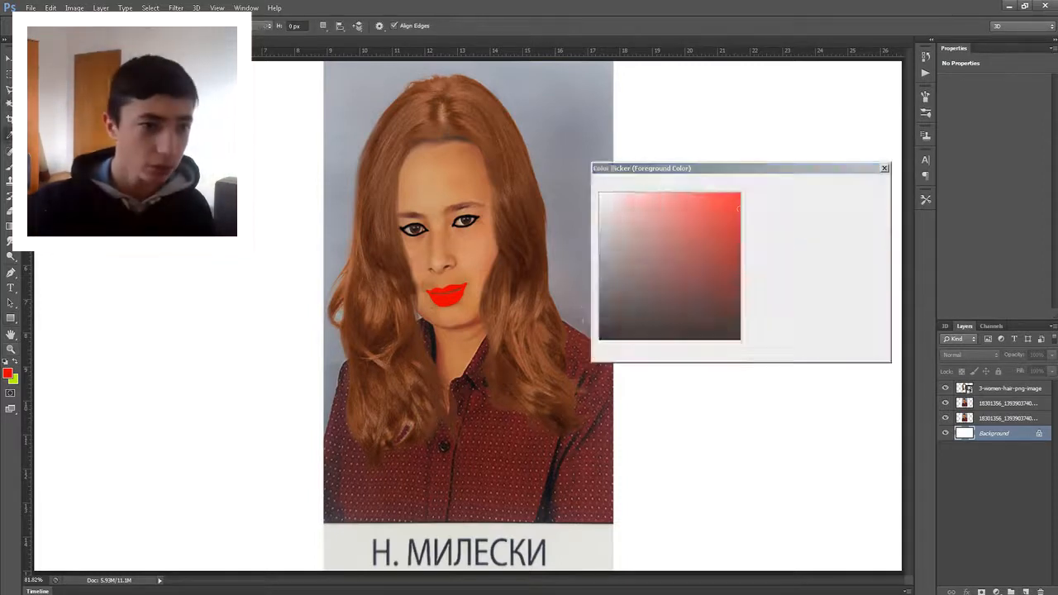
click(600, 339)
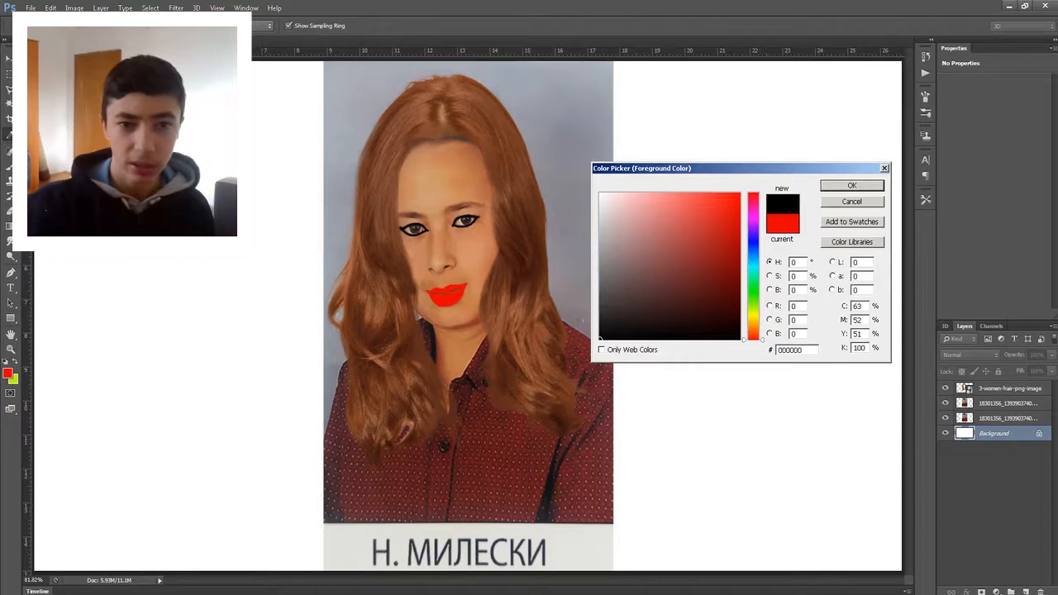
key(Return)
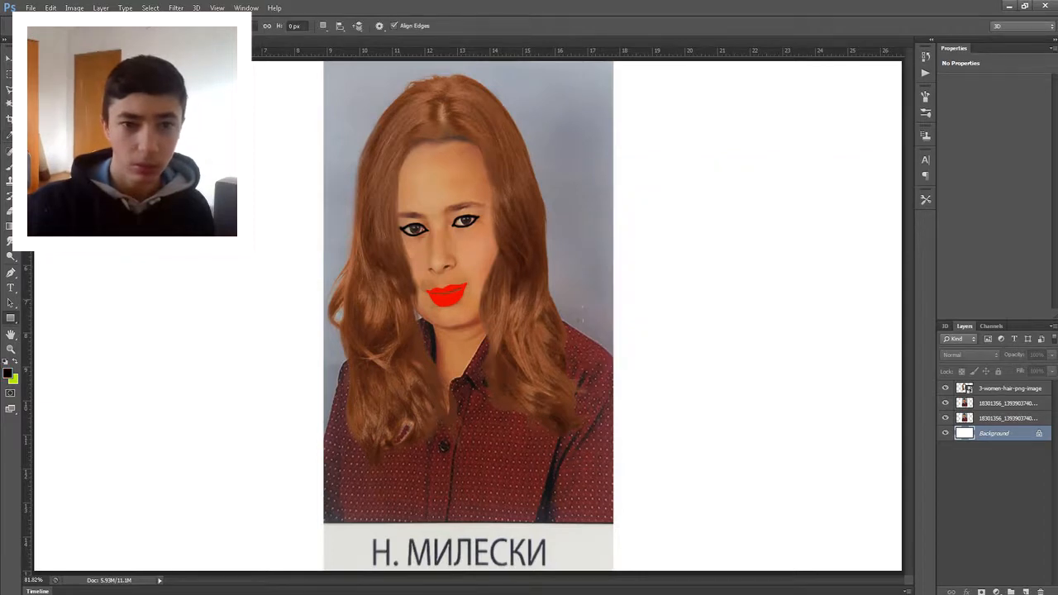
- Set the foreground colour to a medium blue with a hue of 193° and the background colour to grey 9d9d9d
click(7, 373)
drag(753, 249, 753, 262)
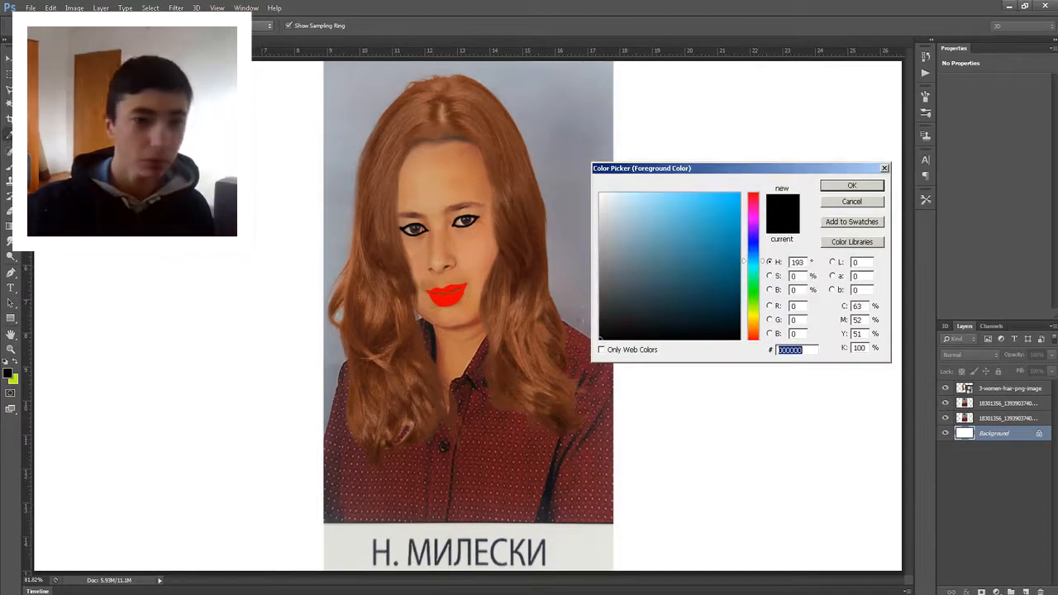
click(718, 219)
click(852, 185)
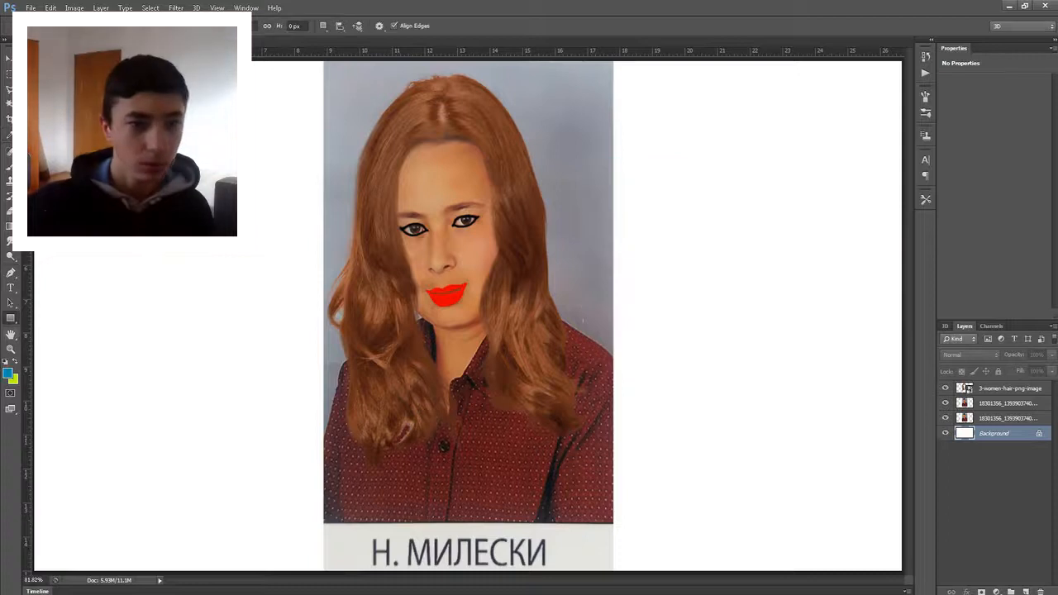
click(13, 380)
click(601, 249)
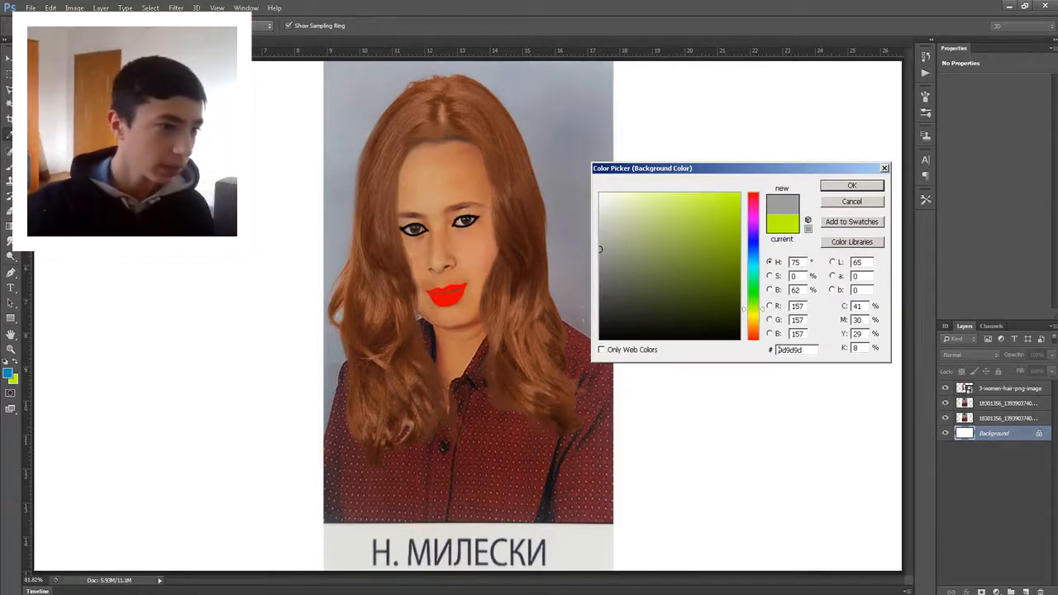
click(852, 185)
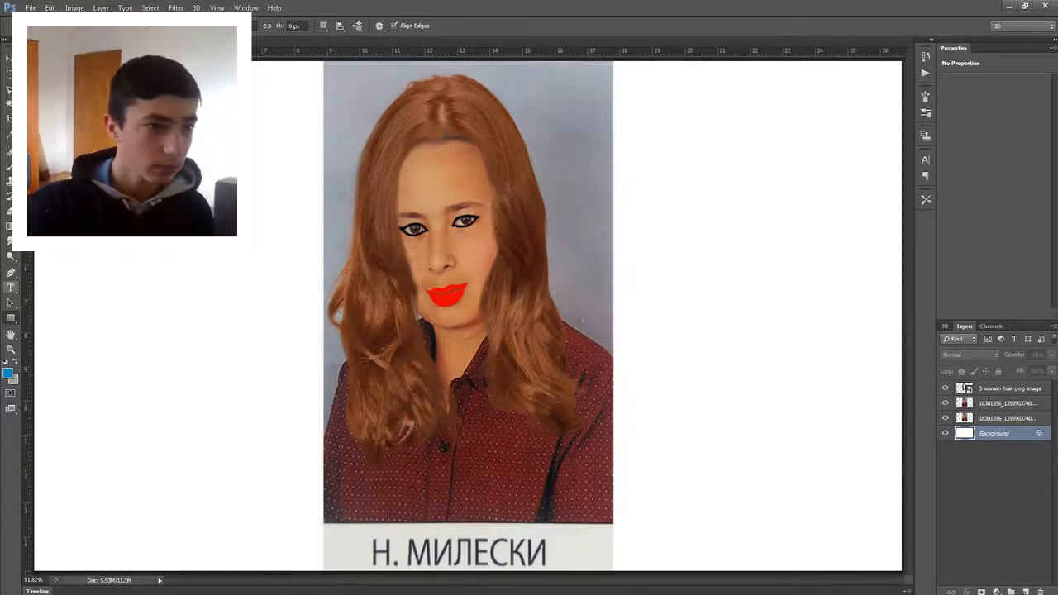
- Fill the Background layer with a diagonal blue-to-grey gradient running from the canvas's upper-left to its lower-right corner
scroll(452, 266, down, 1)
scroll(468, 316, down, 1)
click(9, 225)
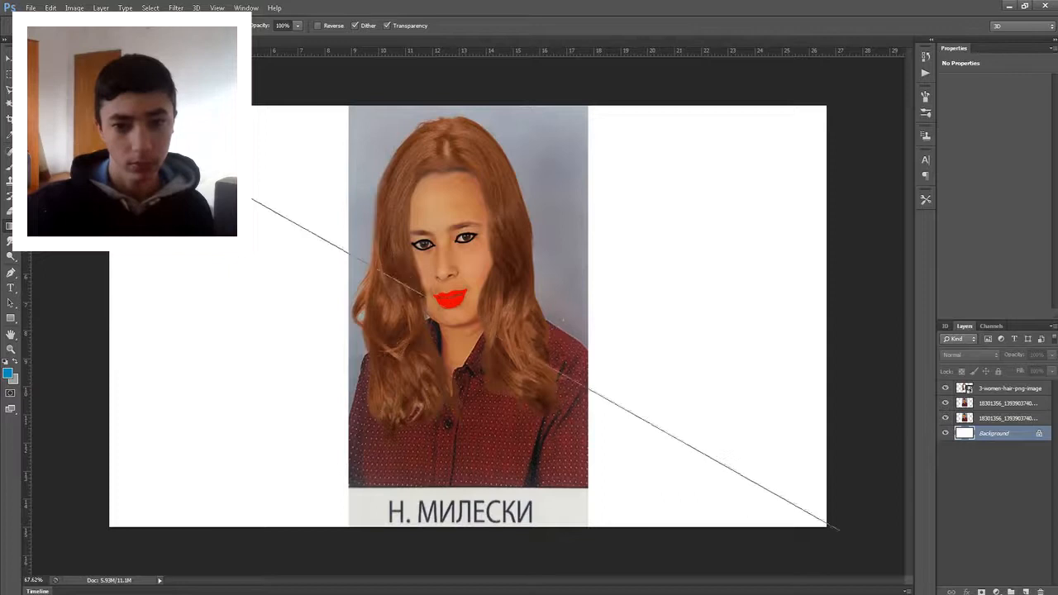
drag(837, 529, 837, 529)
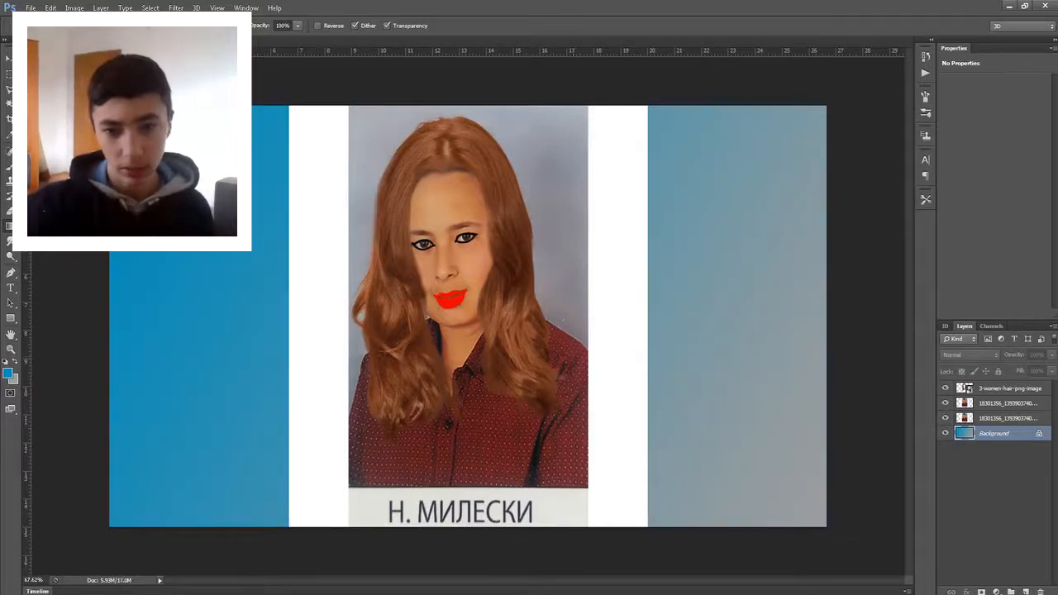